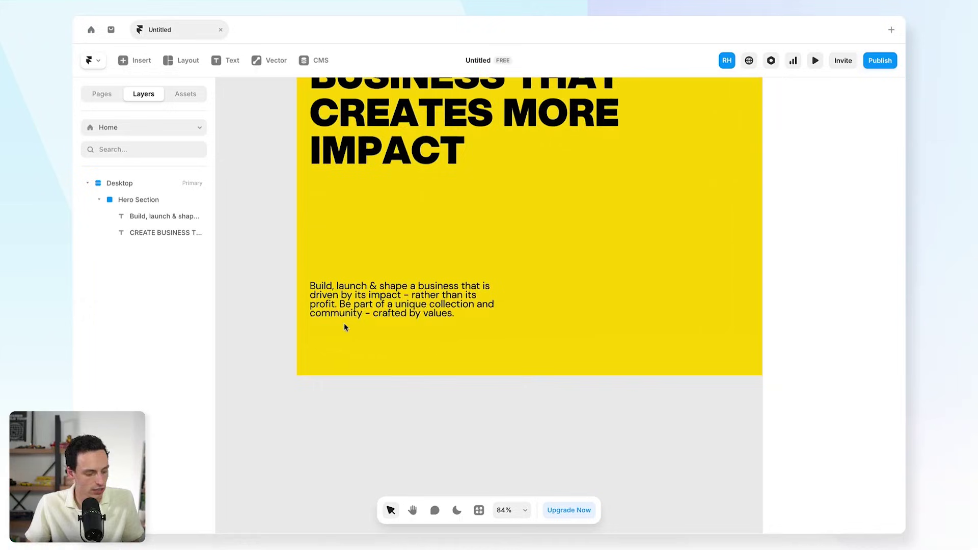
- Place a GET STARTED Button instance beneath the hero's body text
scroll(343, 327, "down", 2)
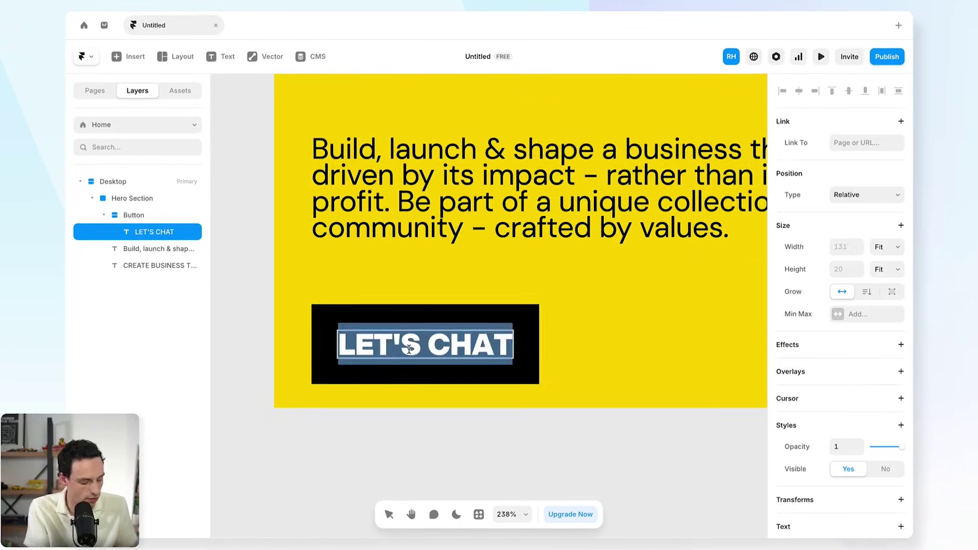
type("GET IN TOUCH")
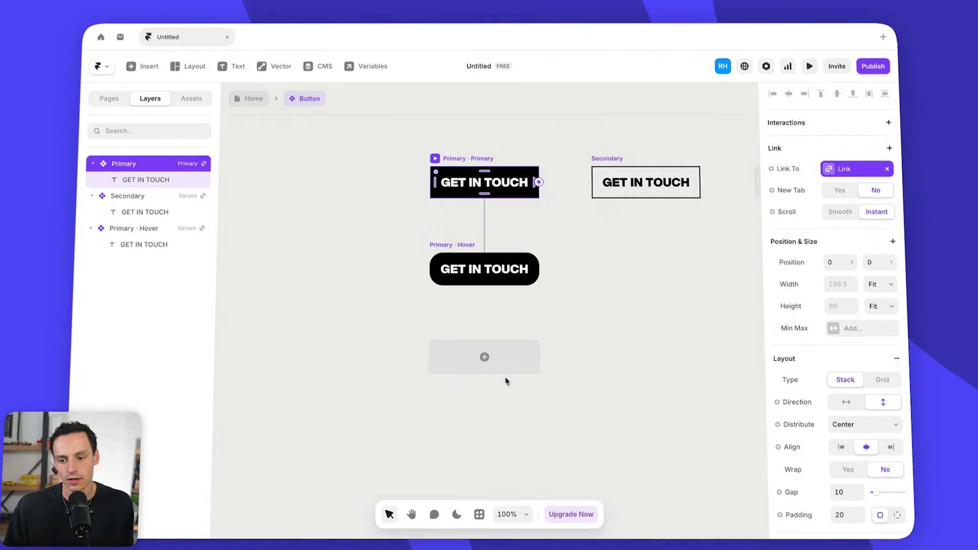
left_click(484, 359)
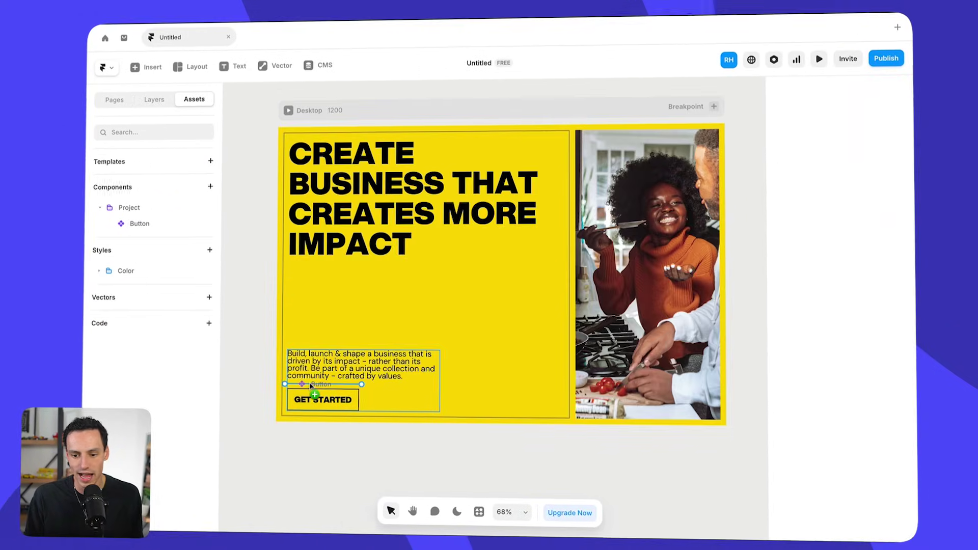
left_click_drag(311, 385, 312, 387)
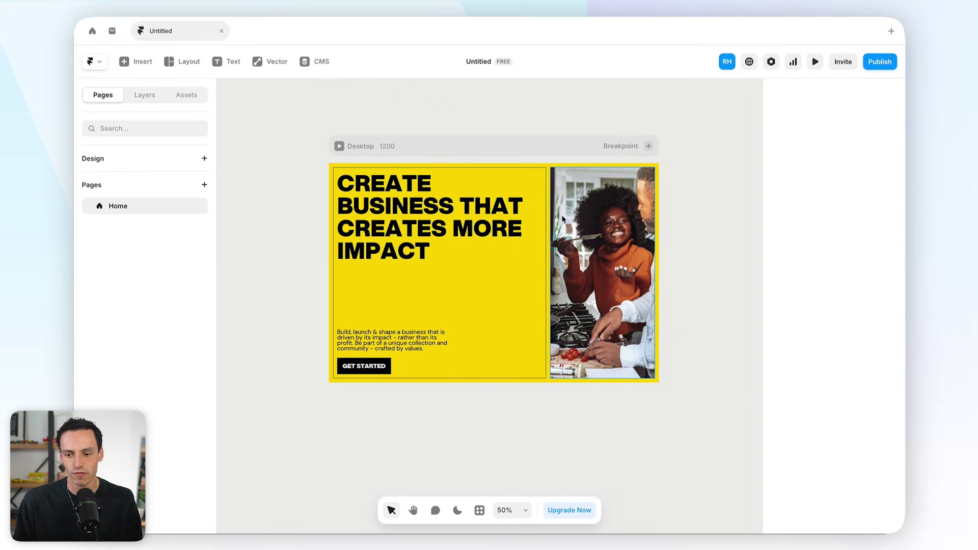
left_click(461, 283)
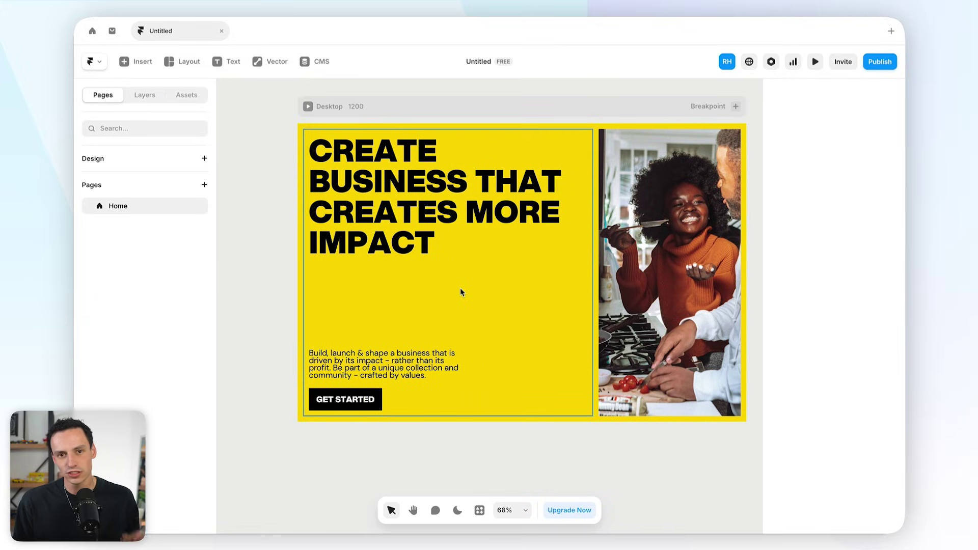
left_click(370, 402)
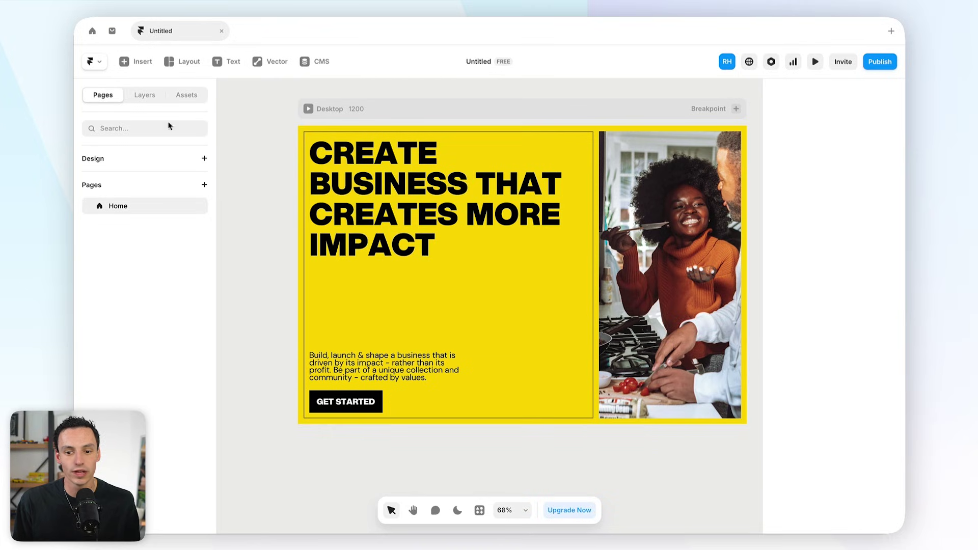
- Convert the GET STARTED button into a component named Button with Create Component
left_click(186, 97)
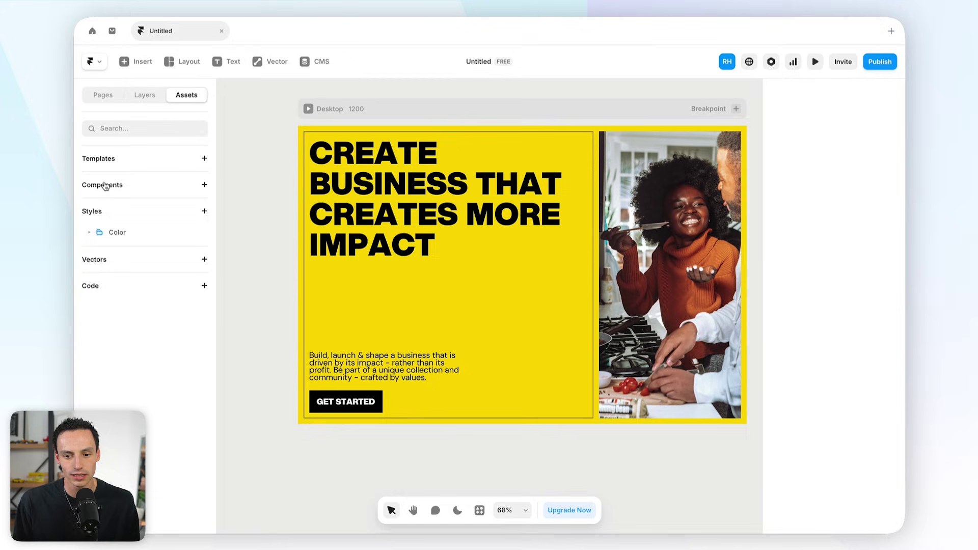
left_click(204, 186)
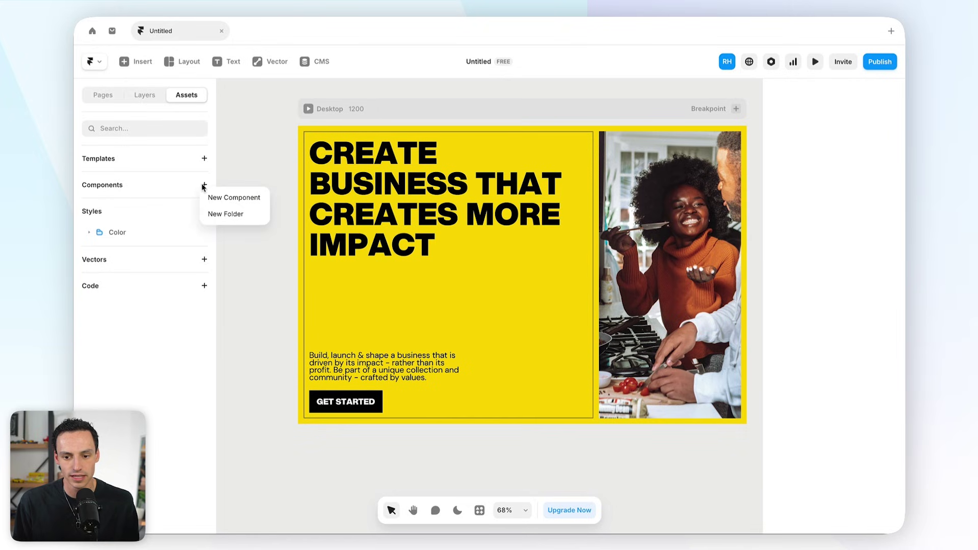
left_click(261, 171)
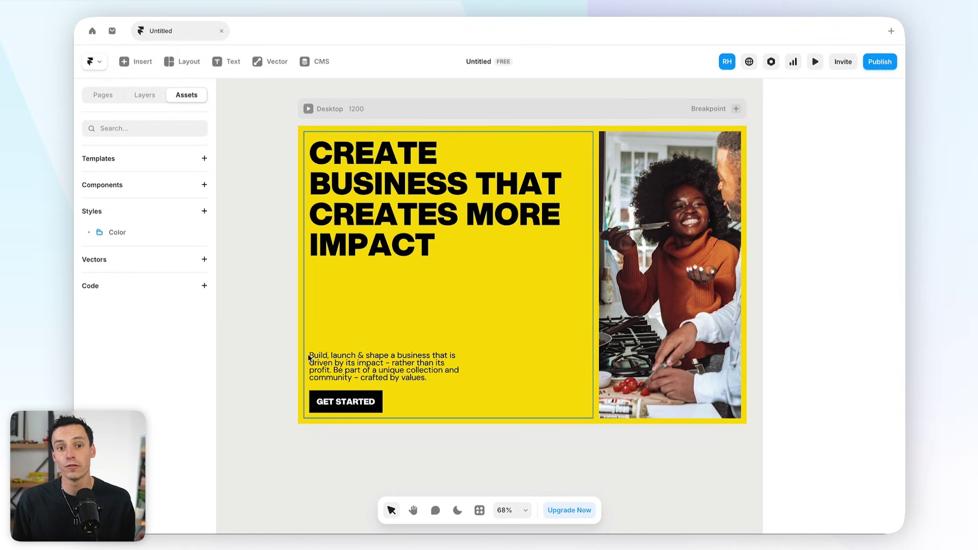
left_click(351, 402)
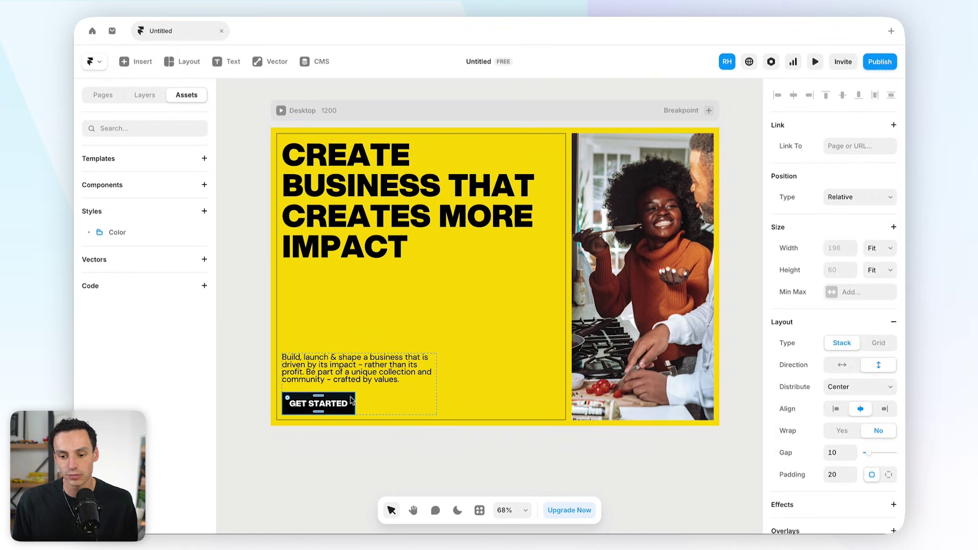
right_click(352, 401)
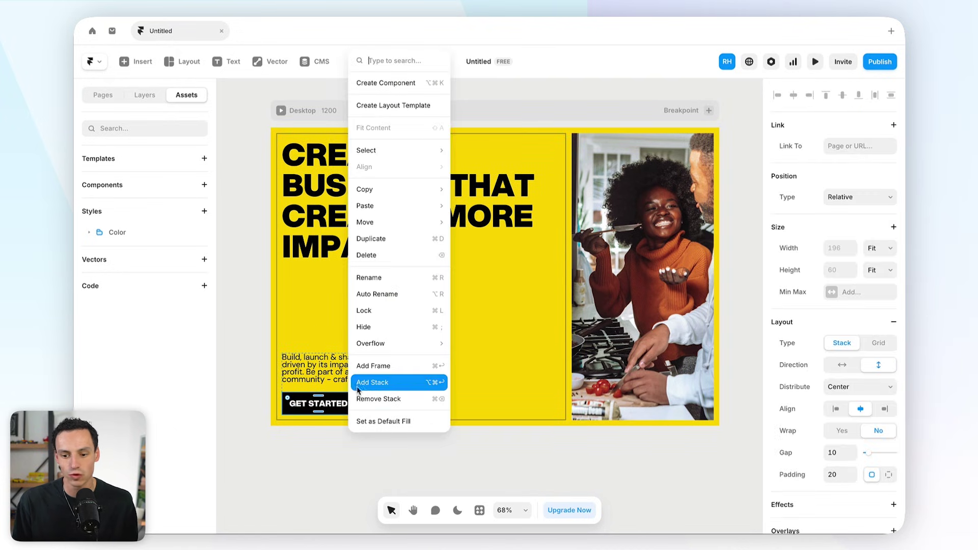
left_click(400, 86)
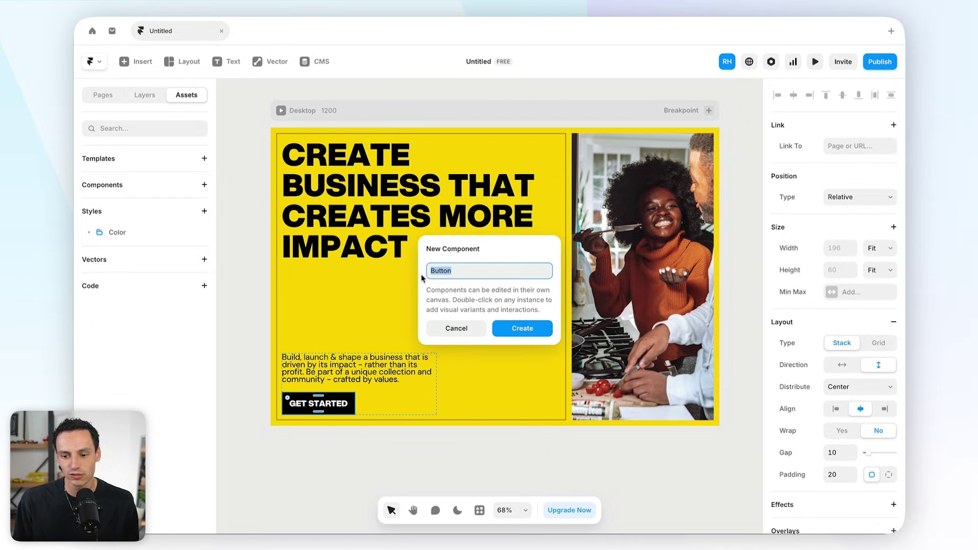
left_click(510, 330)
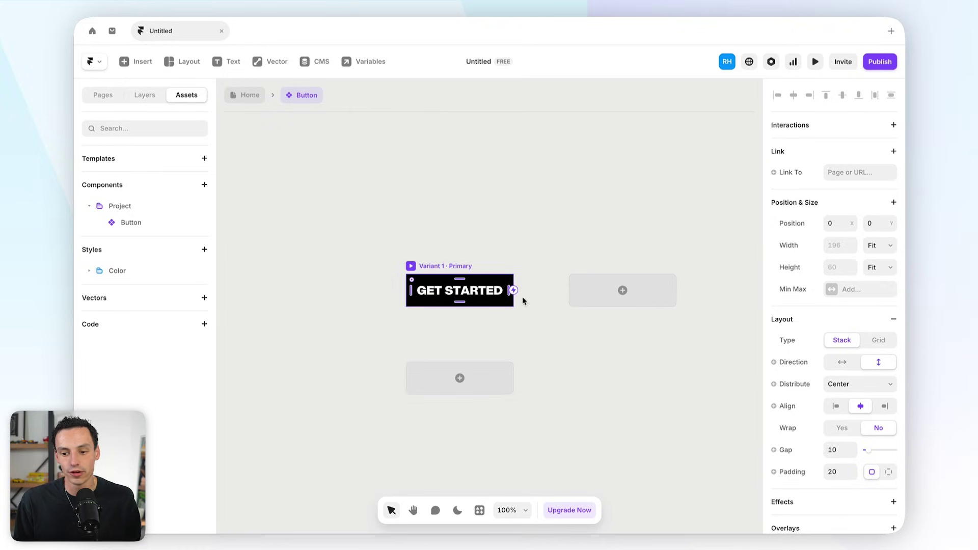
- Go back to the Home page and select the Button instance in the Layers panel
left_click(255, 103)
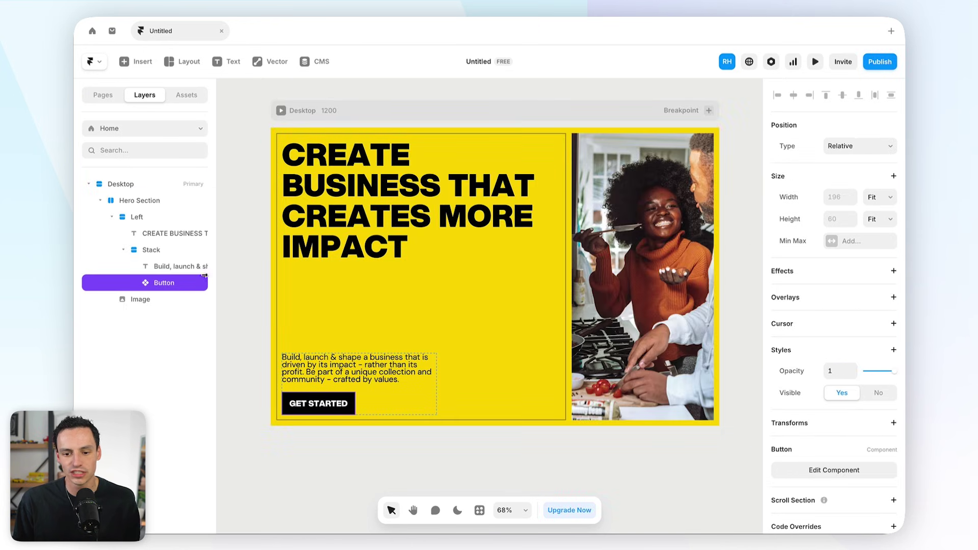
left_click(235, 309)
left_click(172, 283)
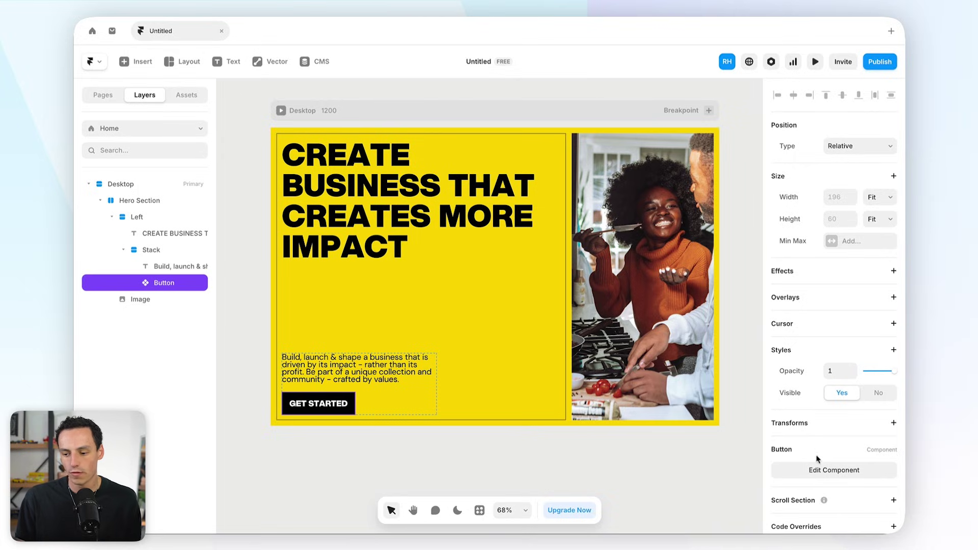
- Enter the Button component from the canvas and select its Variant 1 state
double_click(331, 407)
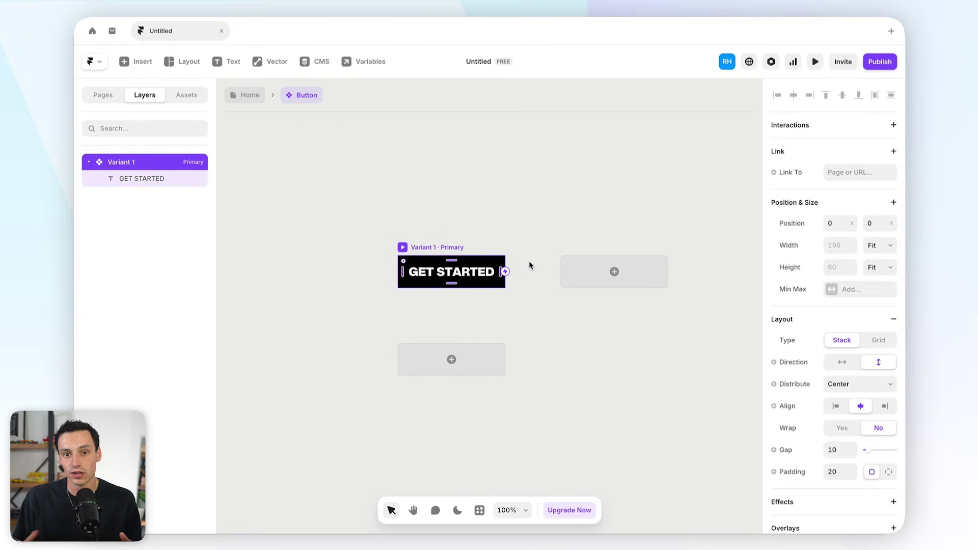
left_click(527, 229)
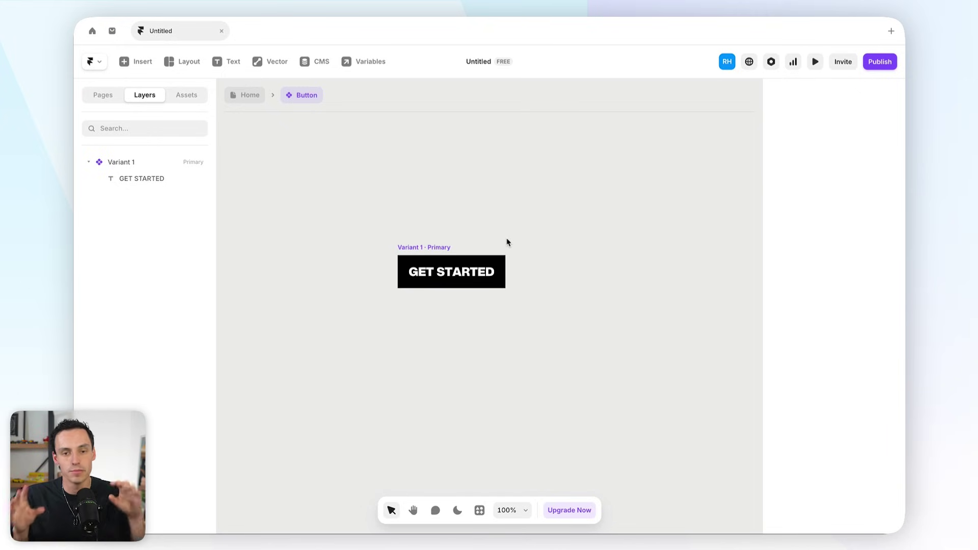
left_click(399, 248)
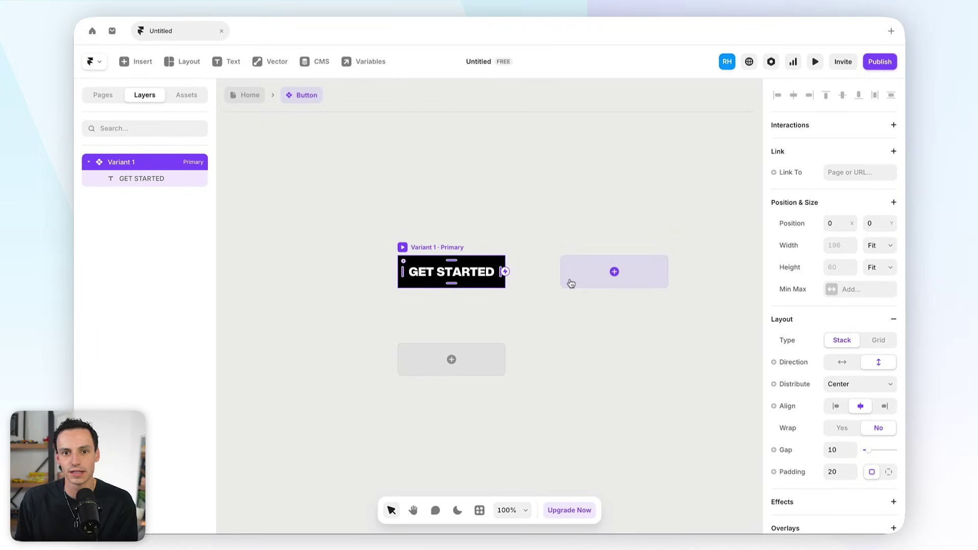
- Rename Variant 1 to Primary and add a second variant named Secondary
double_click(130, 161)
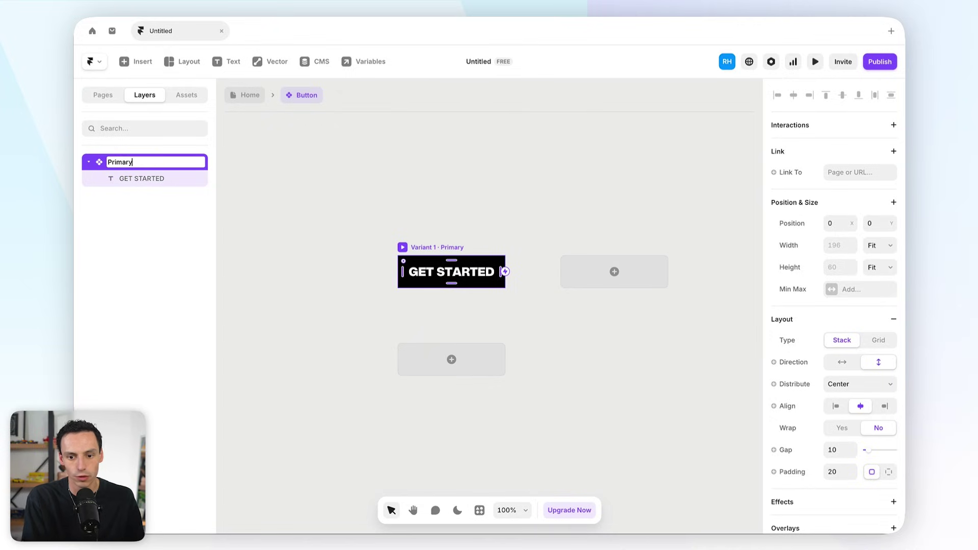
key("Return")
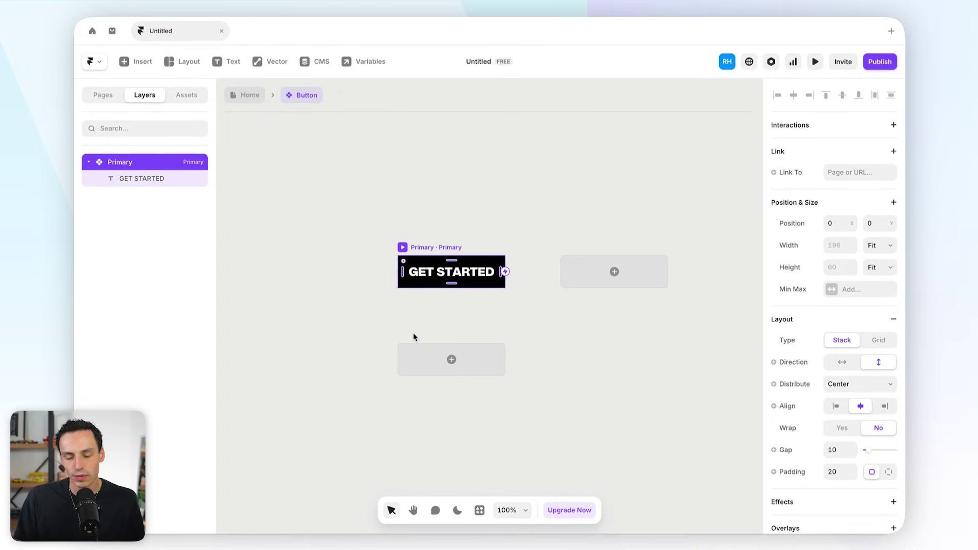
left_click(613, 273)
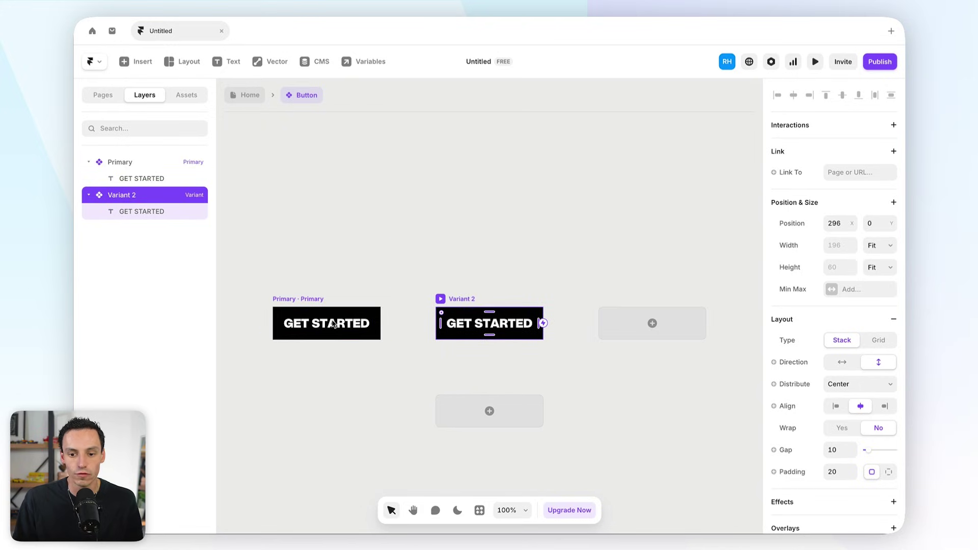
double_click(124, 194)
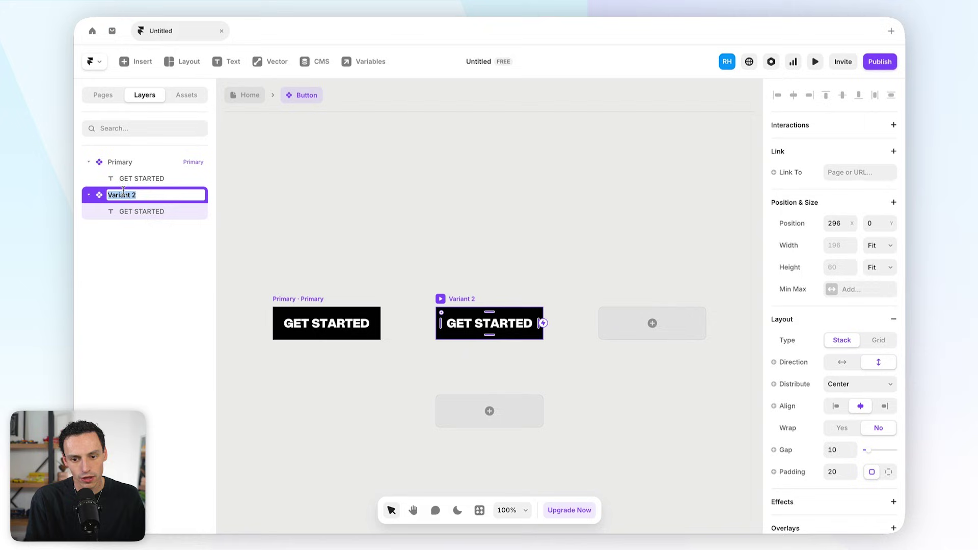
key("Return")
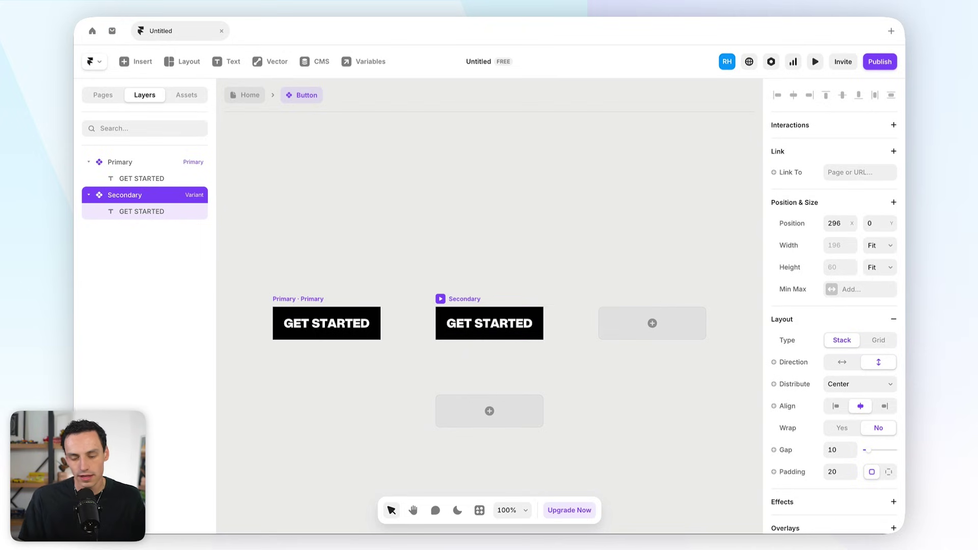
- Style Secondary with no fill, a 2px border and black GET STARTED text
scroll(803, 387, "down", 8)
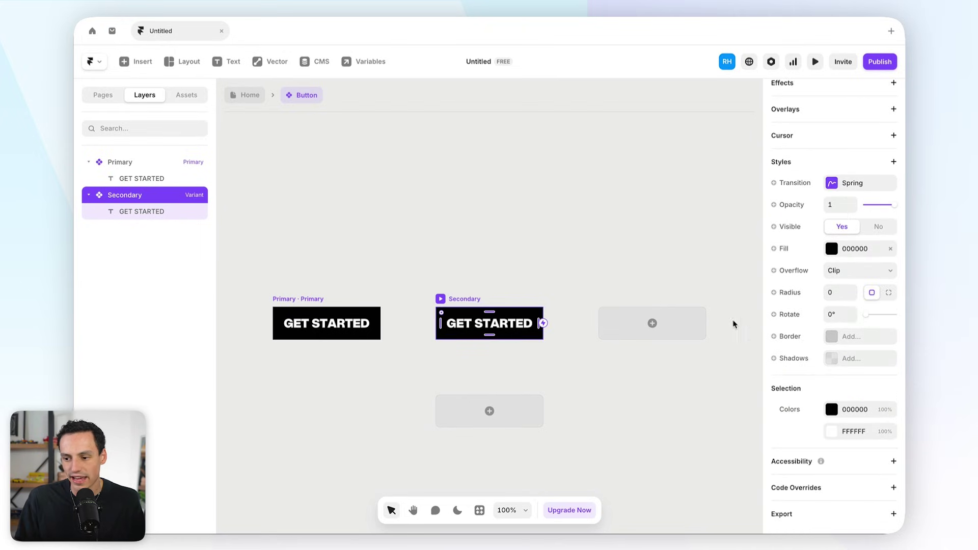
scroll(499, 294, "up", 5)
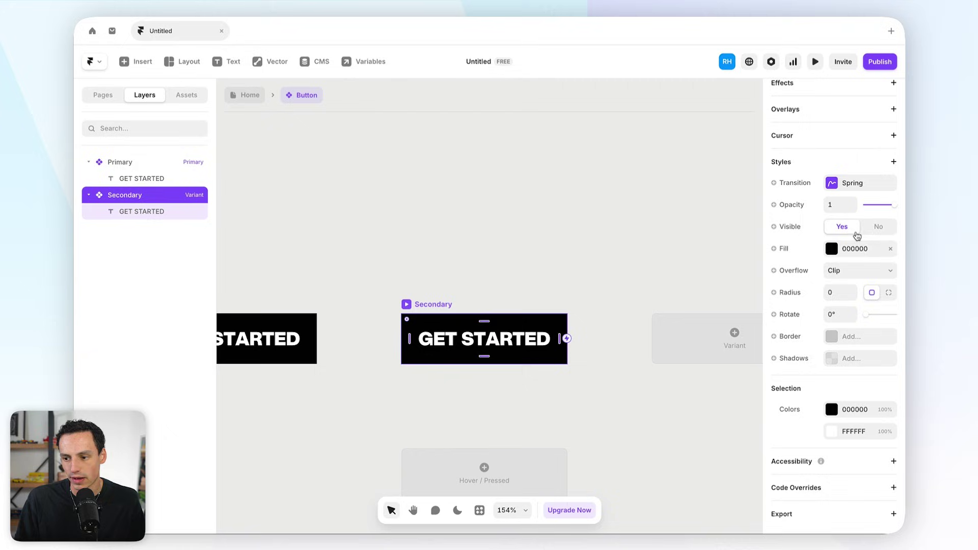
scroll(894, 210, "up", 3)
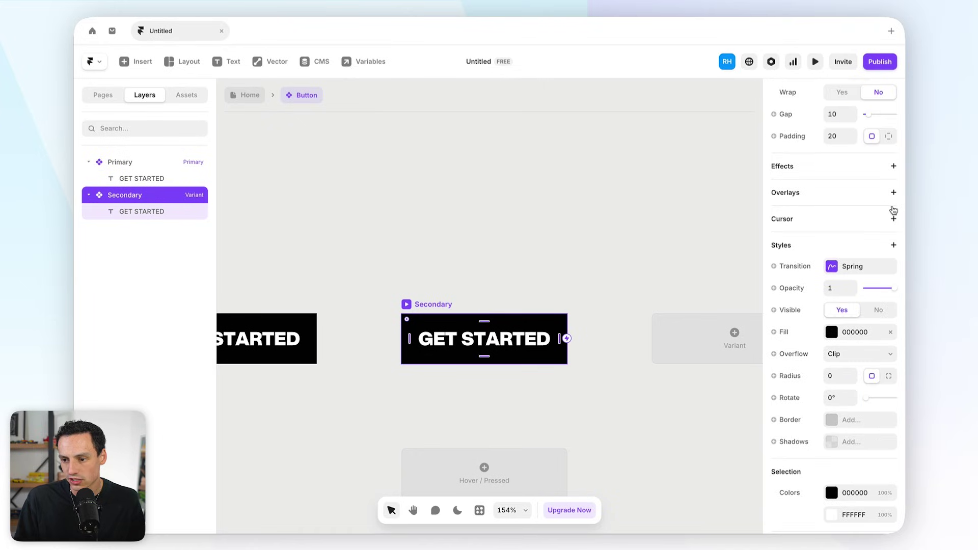
left_click(890, 332)
left_click(832, 428)
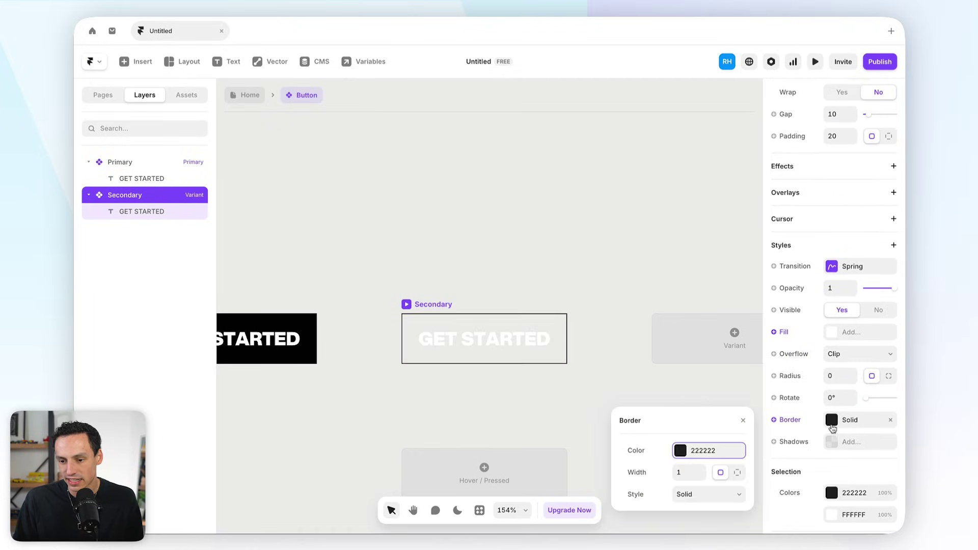
left_click(691, 477)
type("2")
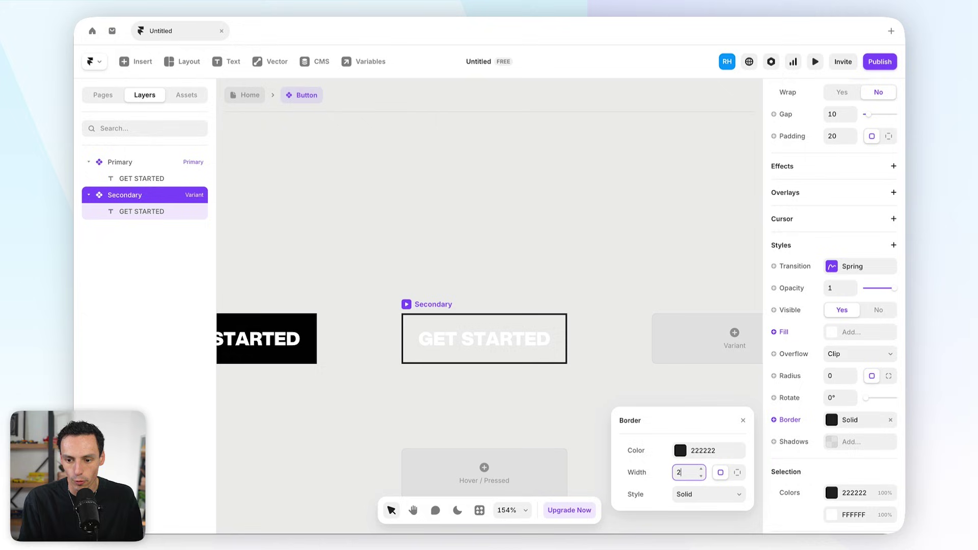
left_click(522, 346)
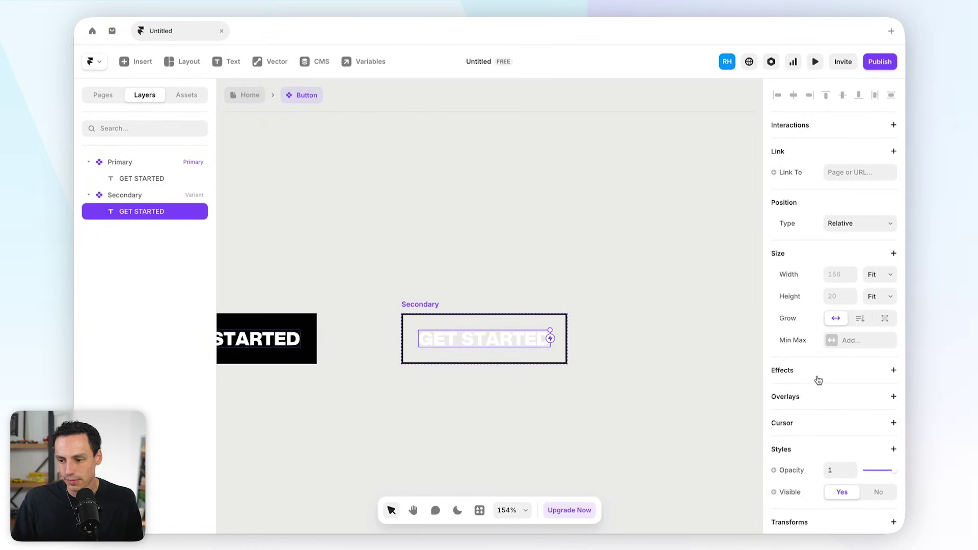
scroll(818, 380, "down", 5)
left_click(841, 424)
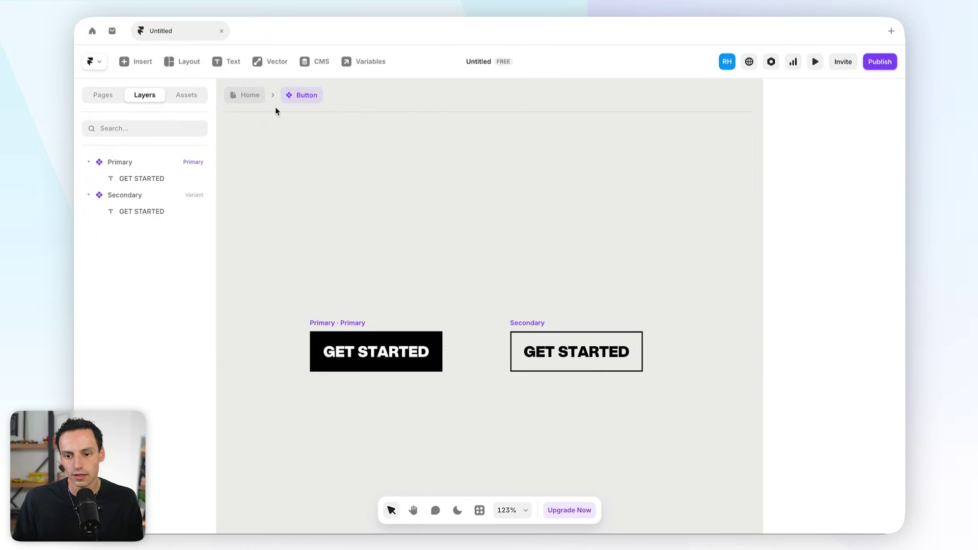
- On the Home page, switch the hero button instance to the Secondary variant
left_click(250, 97)
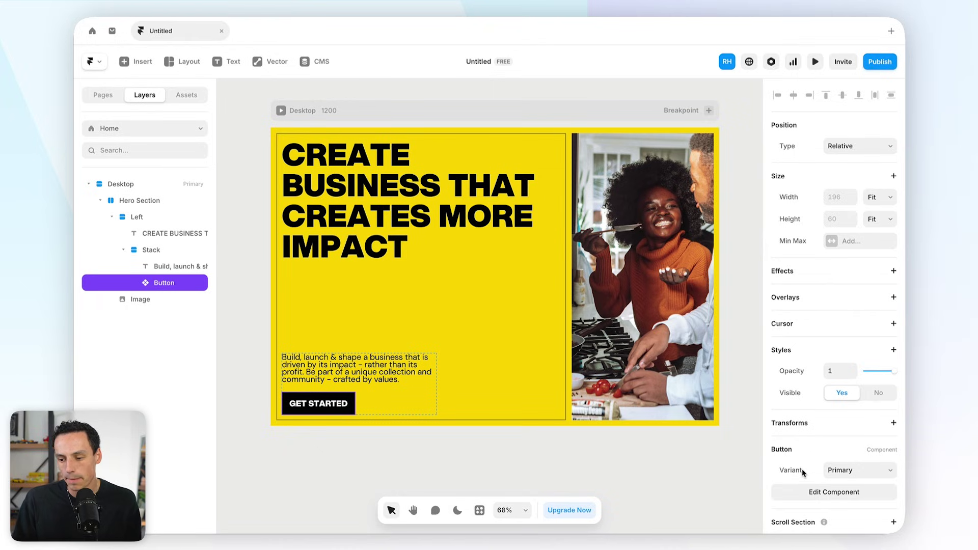
left_click(845, 473)
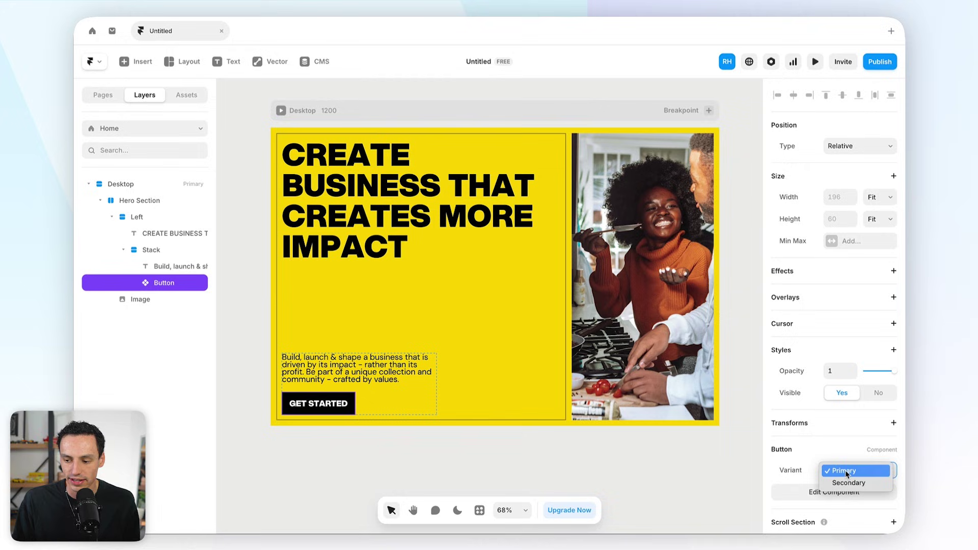
left_click(849, 483)
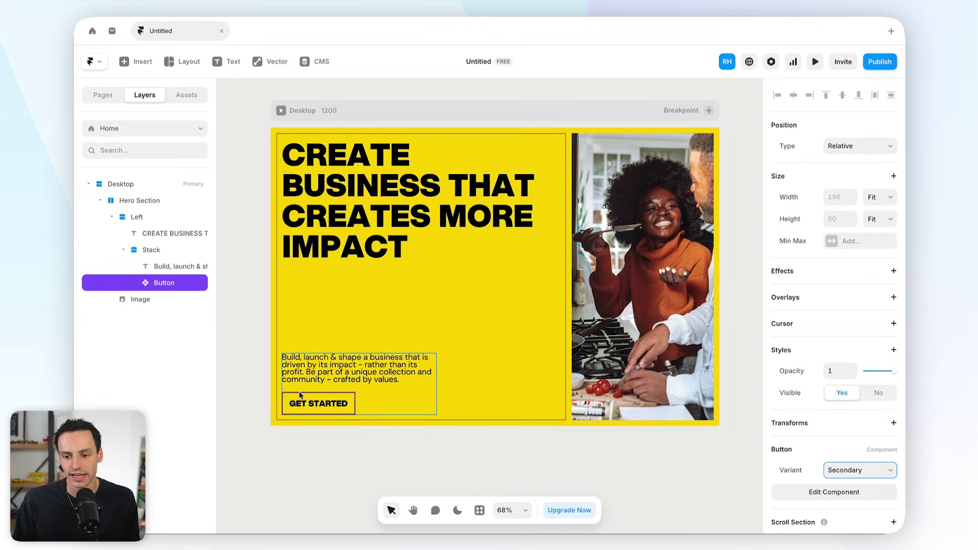
key("Escape")
left_click(193, 100)
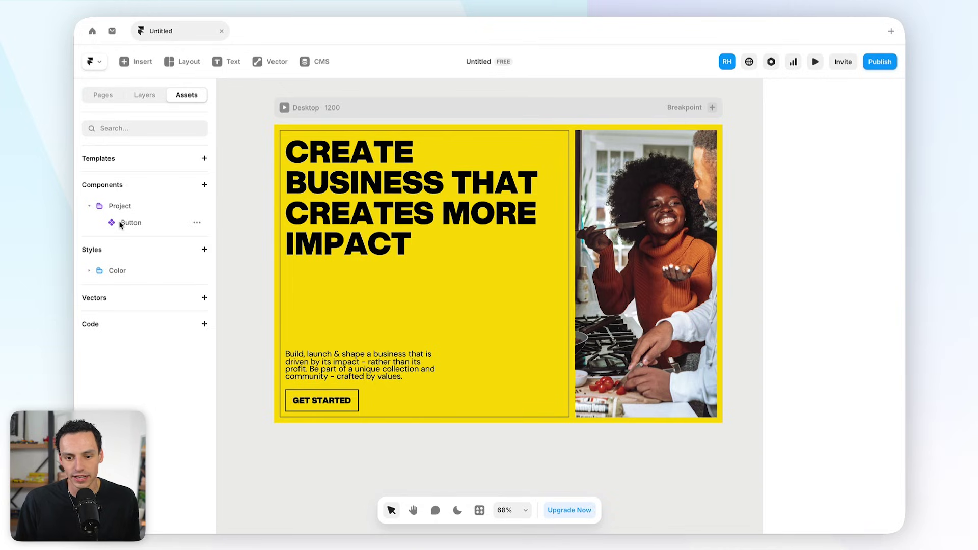
- Drop a second Button instance under the hero paragraph
left_click_drag(123, 225, 308, 382)
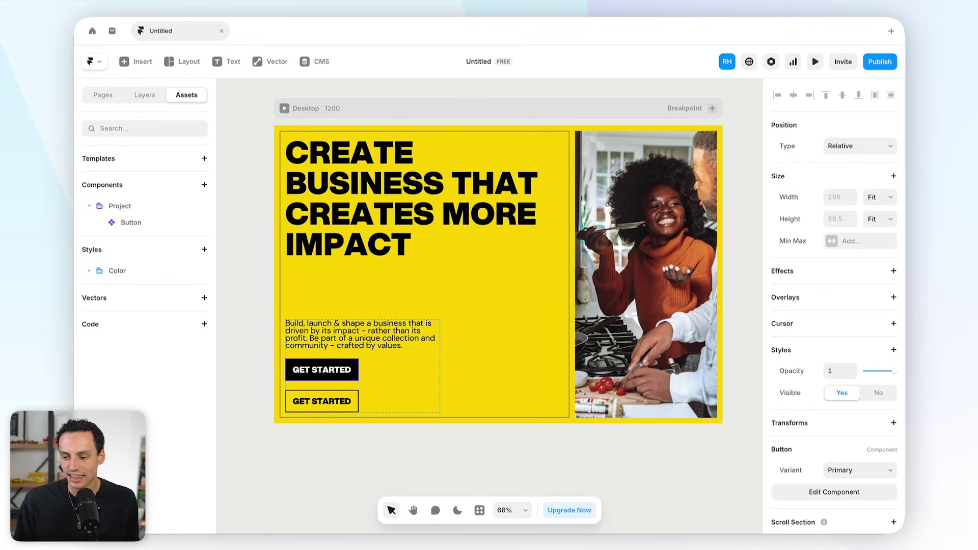
scroll(758, 465, "right", 1)
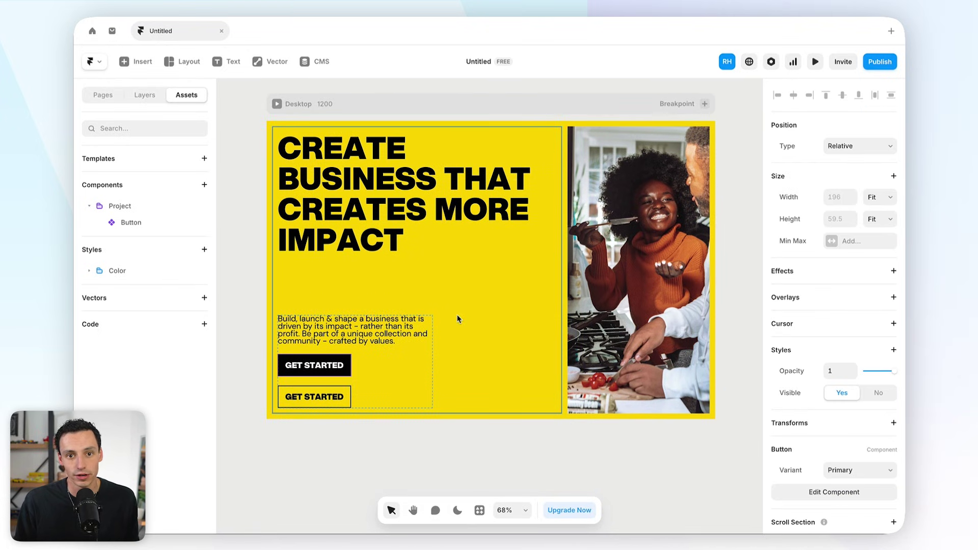
left_click(145, 94)
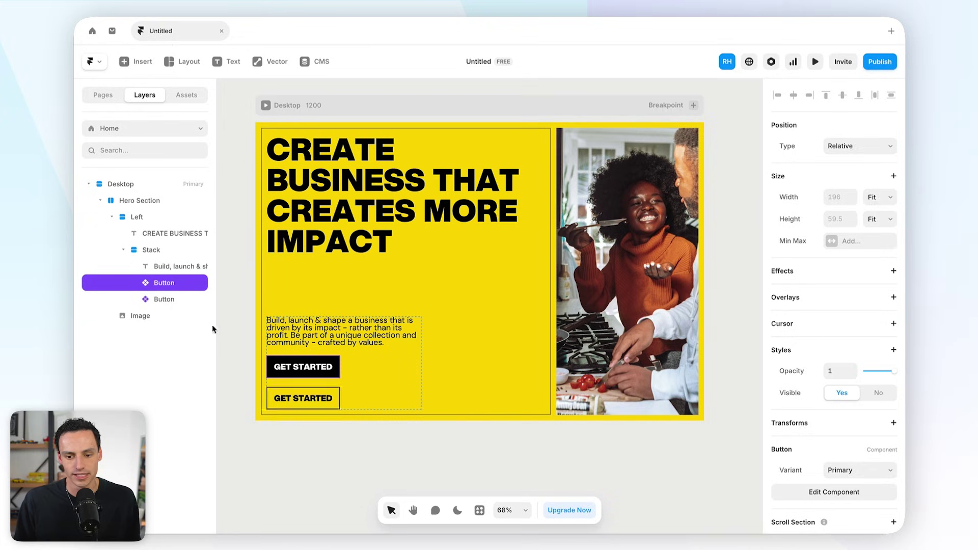
- Wrap both Button layers in a horizontal stack distributed to Start
left_click(187, 299, "shift")
right_click(163, 303)
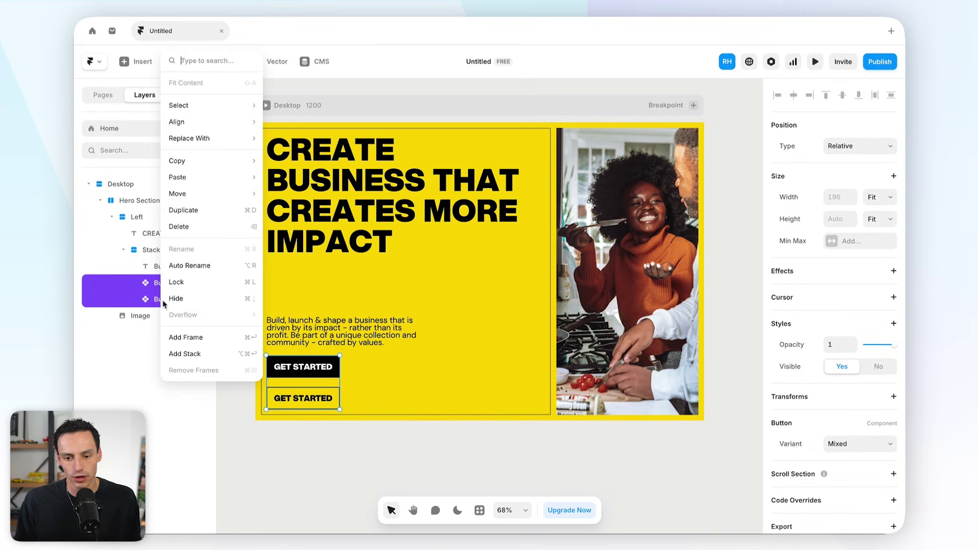
left_click(211, 354)
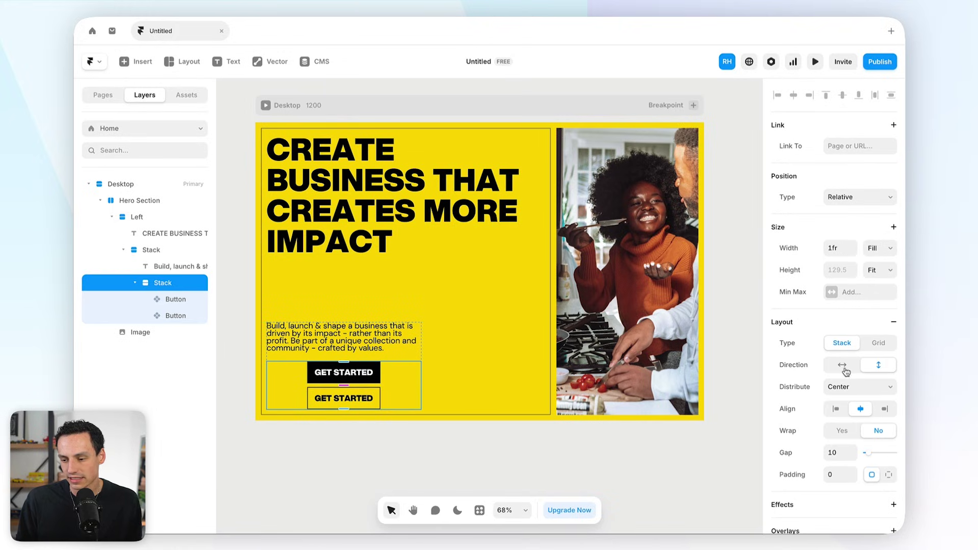
left_click(843, 365)
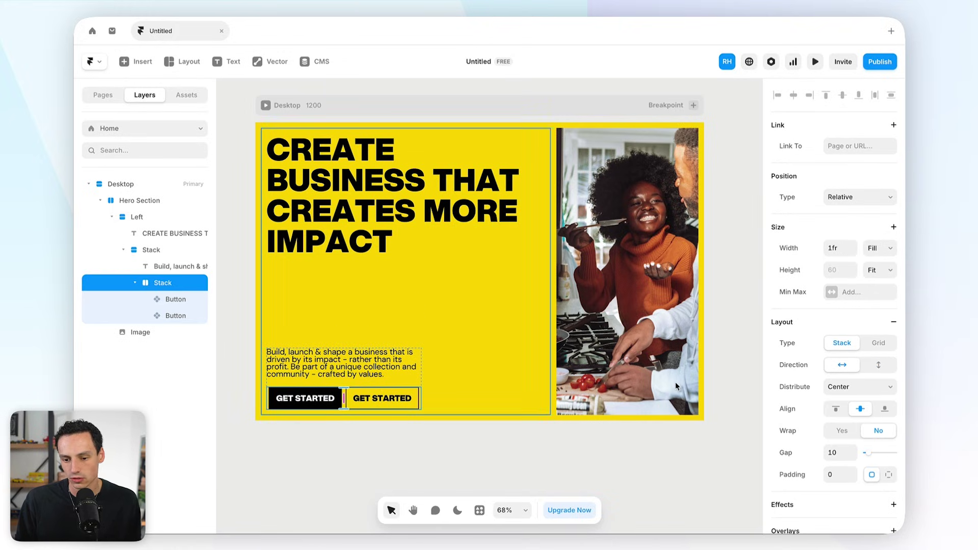
left_click(856, 387)
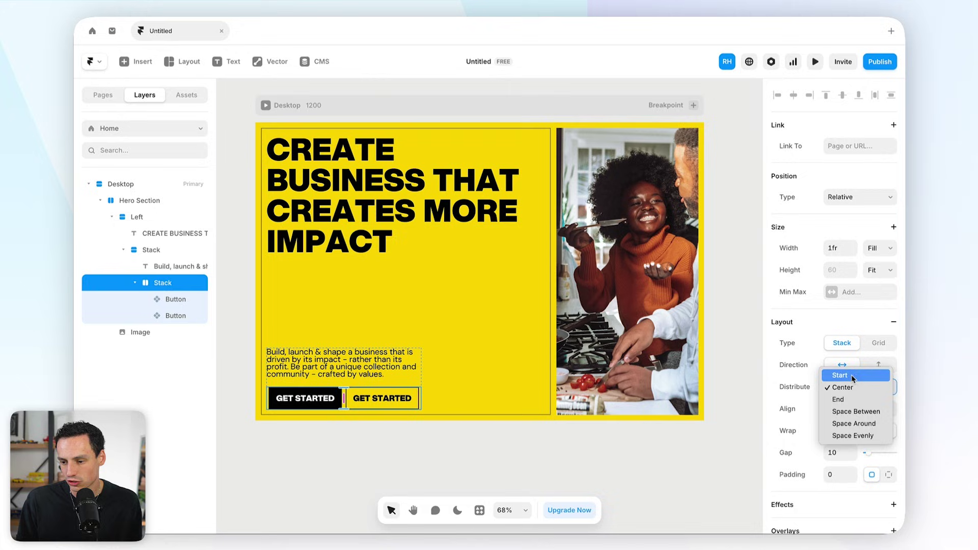
left_click(853, 377)
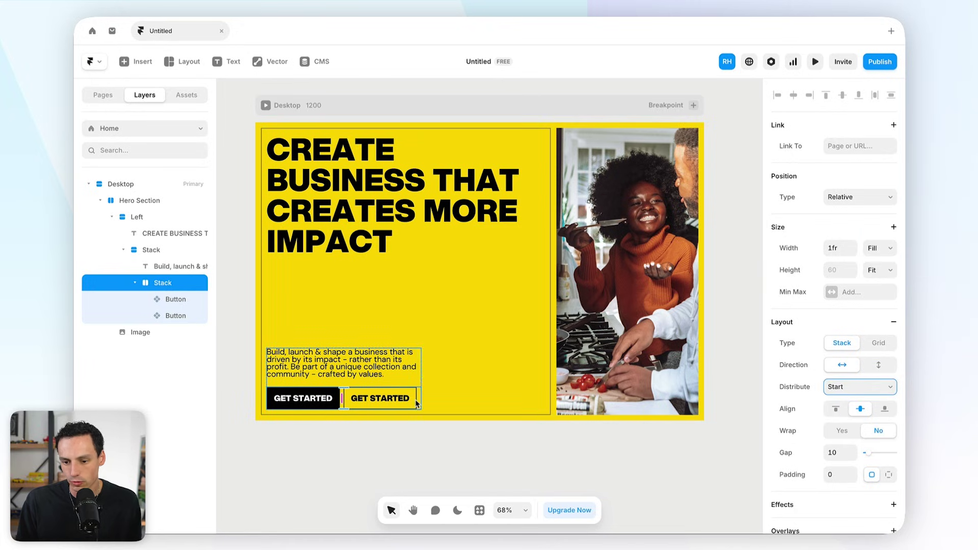
left_click(397, 432)
scroll(300, 417, "up", 3)
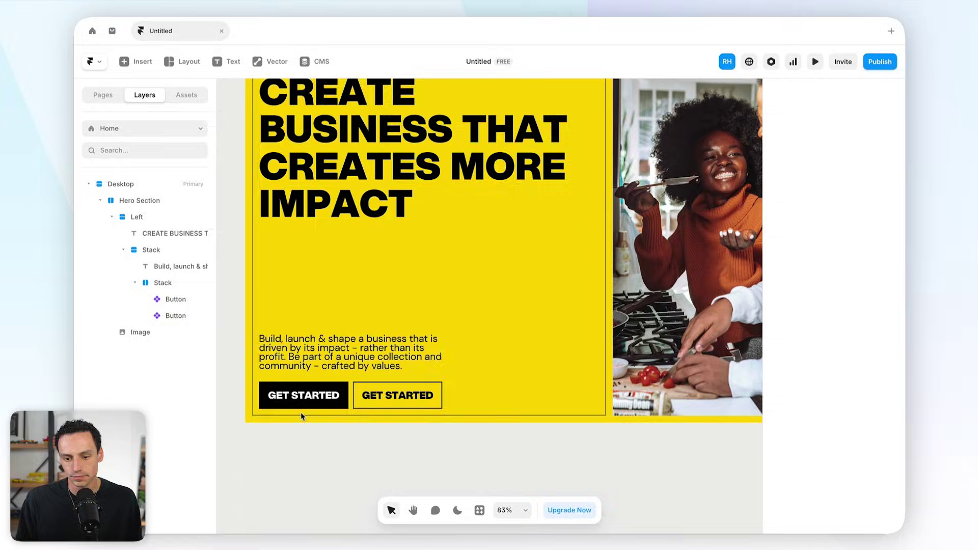
- Edit the Button component's label to read GET IN TOUCH, then return to Home
left_click(300, 403)
scroll(300, 403, "down", 2)
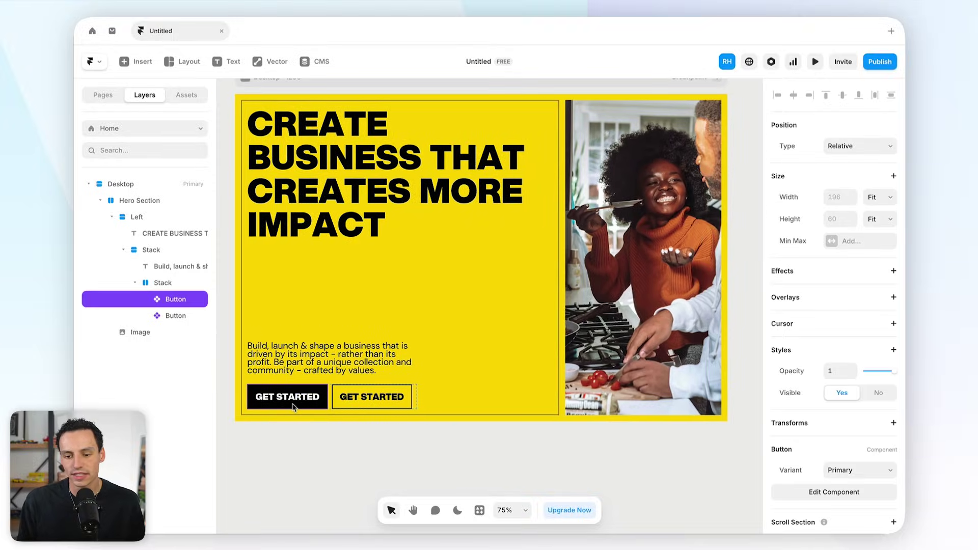
double_click(291, 403)
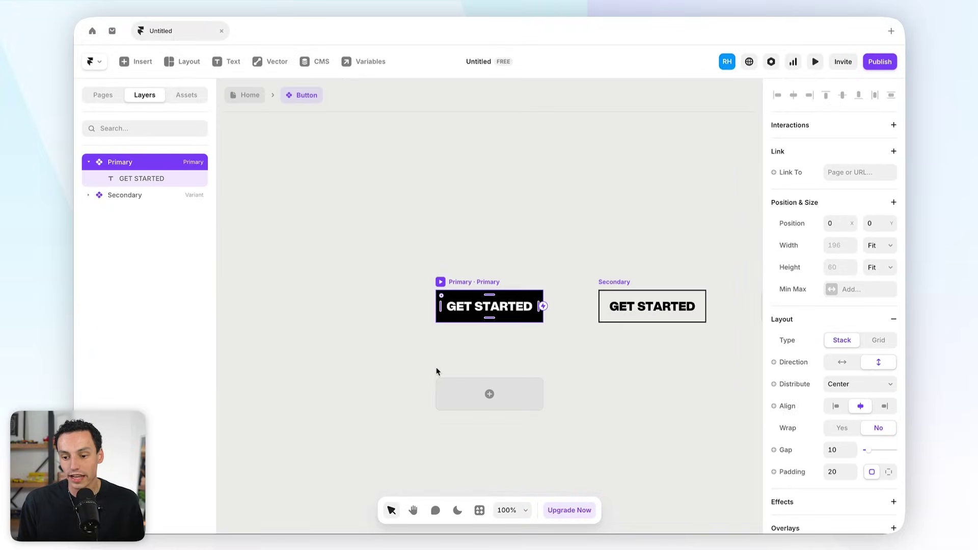
left_click(520, 233)
double_click(511, 301)
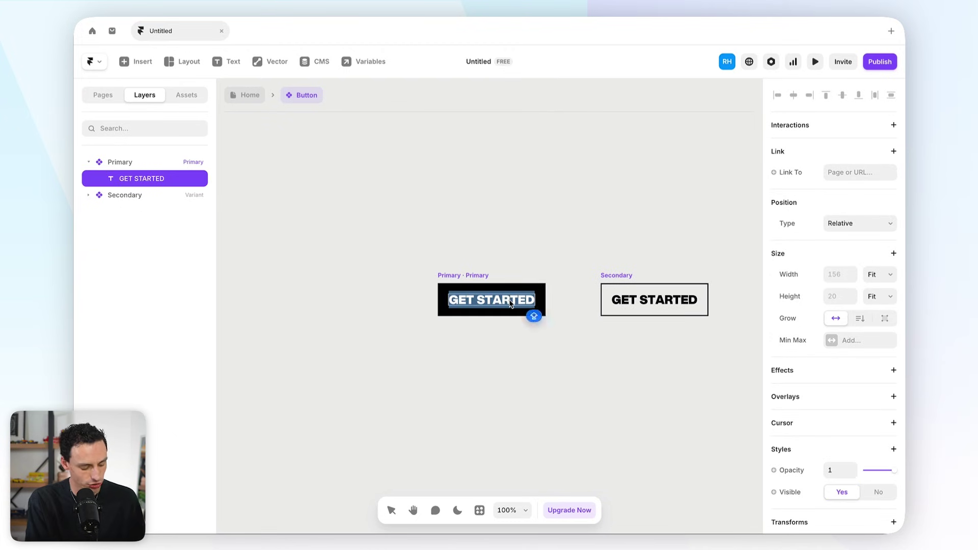
type("GET IN TOUCH")
key("Escape")
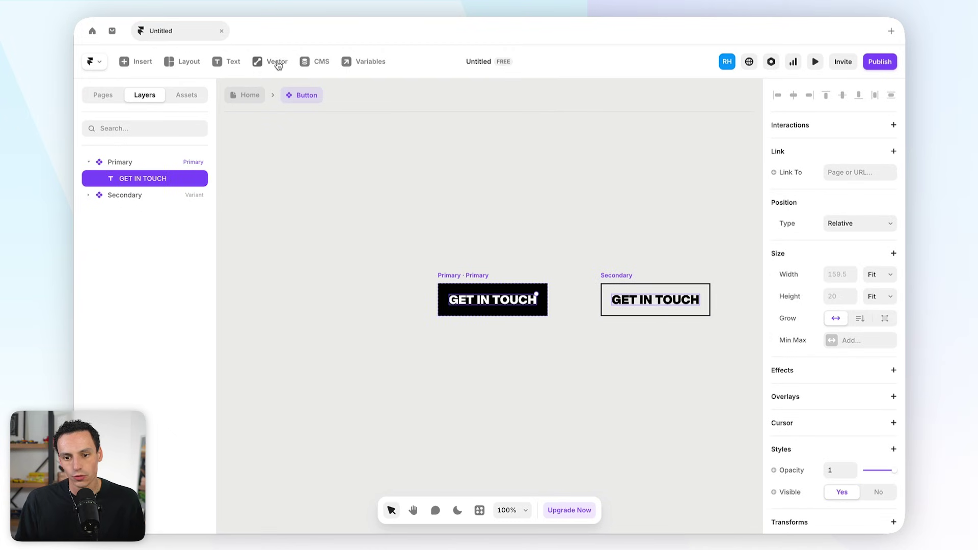
left_click(248, 95)
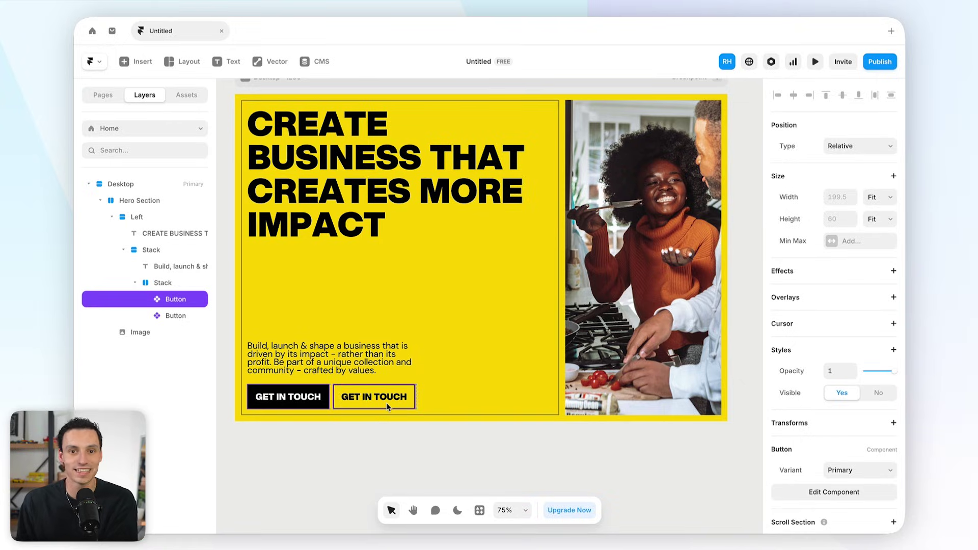
- Bind the Button's label text to a new Title text variable
double_click(298, 403)
left_click(514, 338)
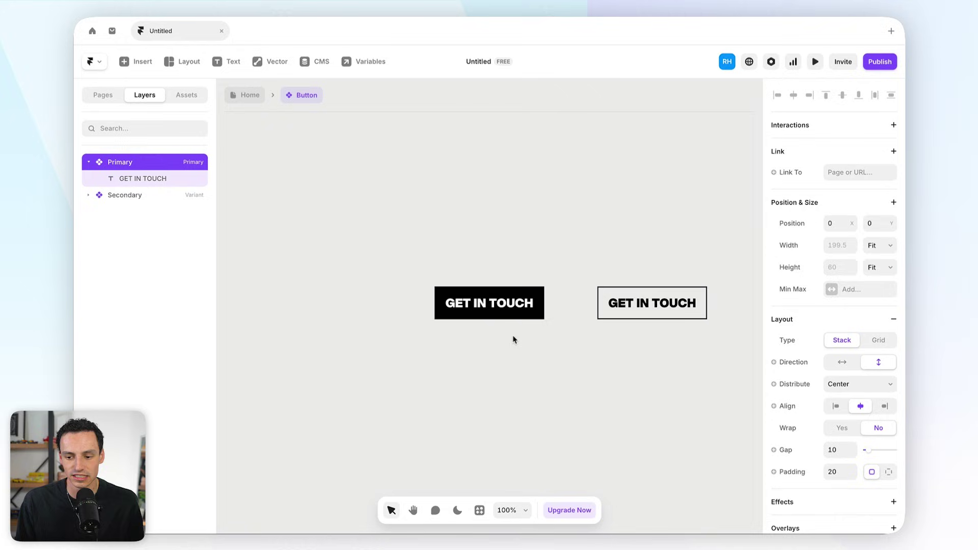
left_click(499, 305)
double_click(496, 298)
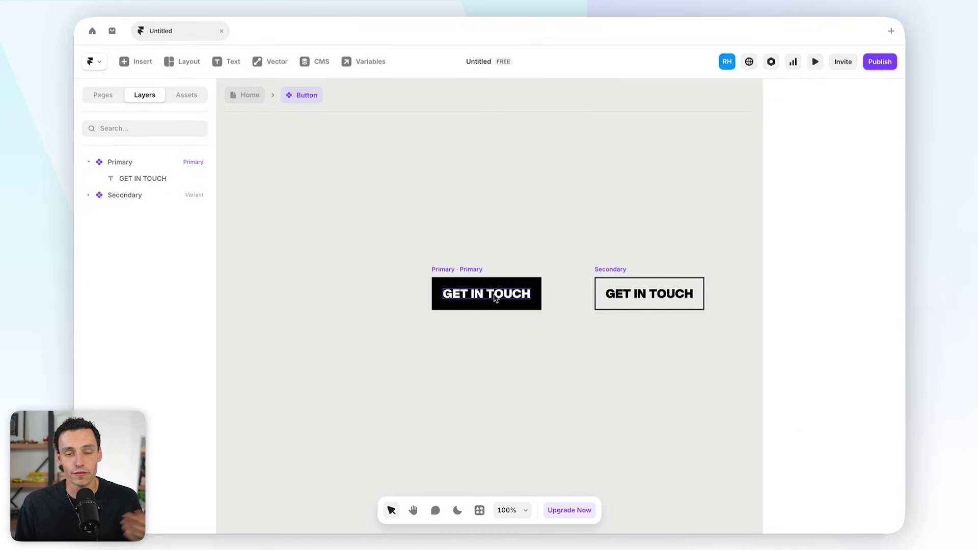
left_click(495, 297)
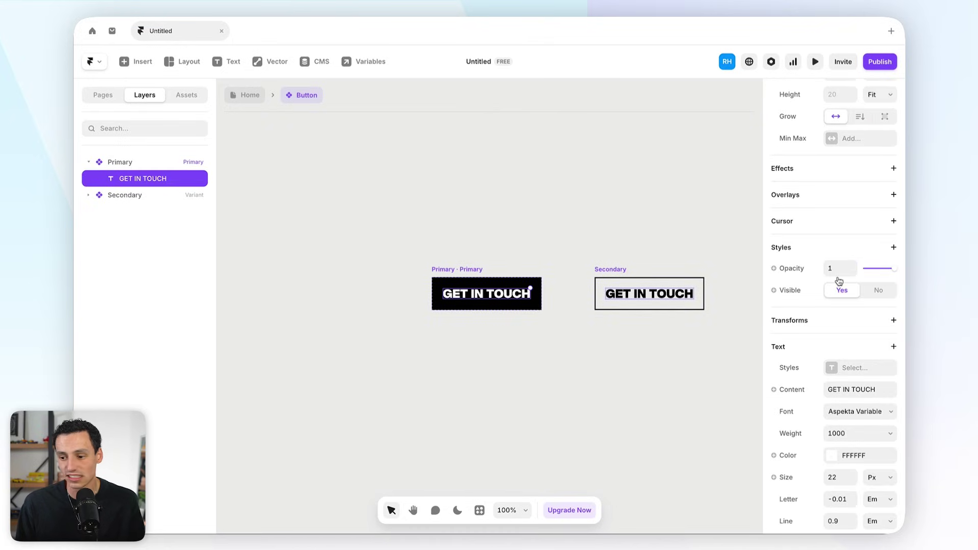
scroll(845, 285, "up", 5)
scroll(861, 305, "down", 7)
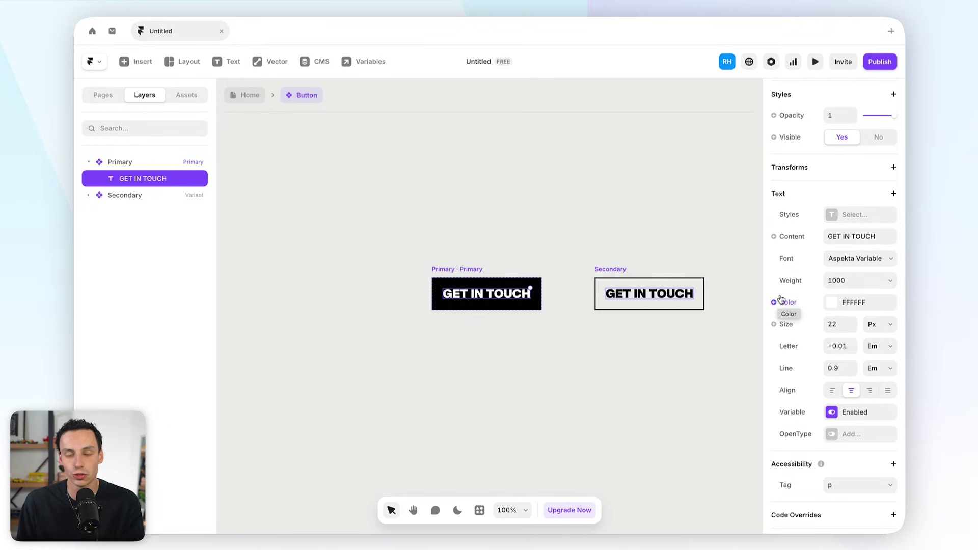
scroll(789, 255, "down", 1)
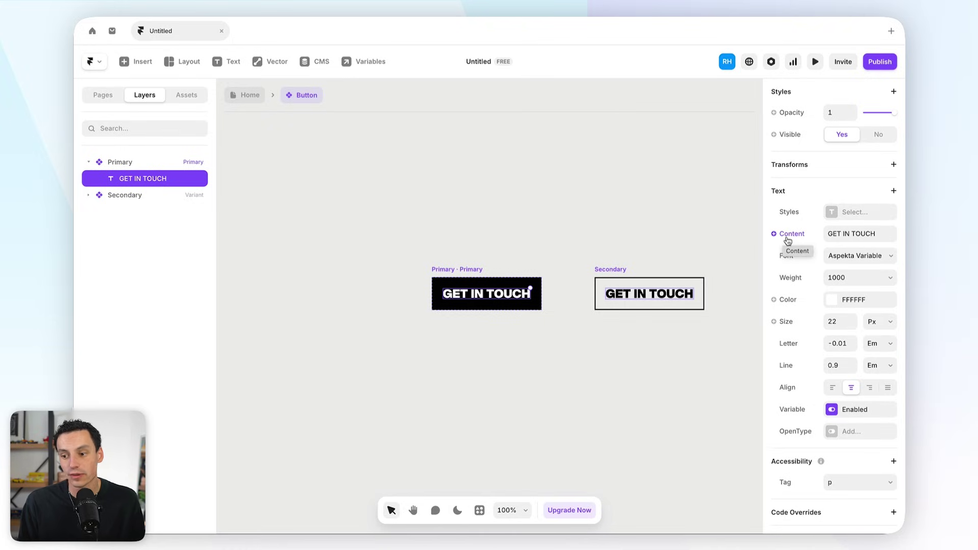
left_click(775, 234)
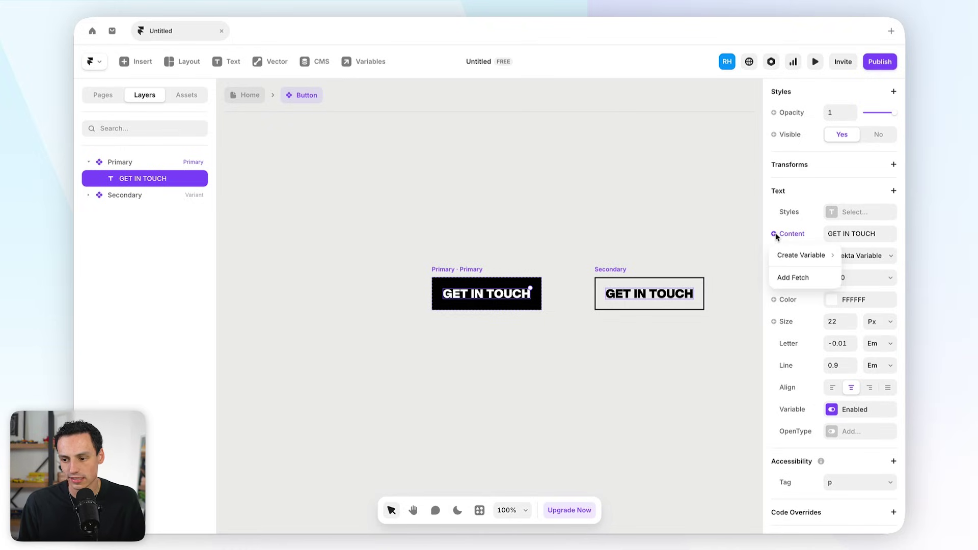
mouse_move(785, 257)
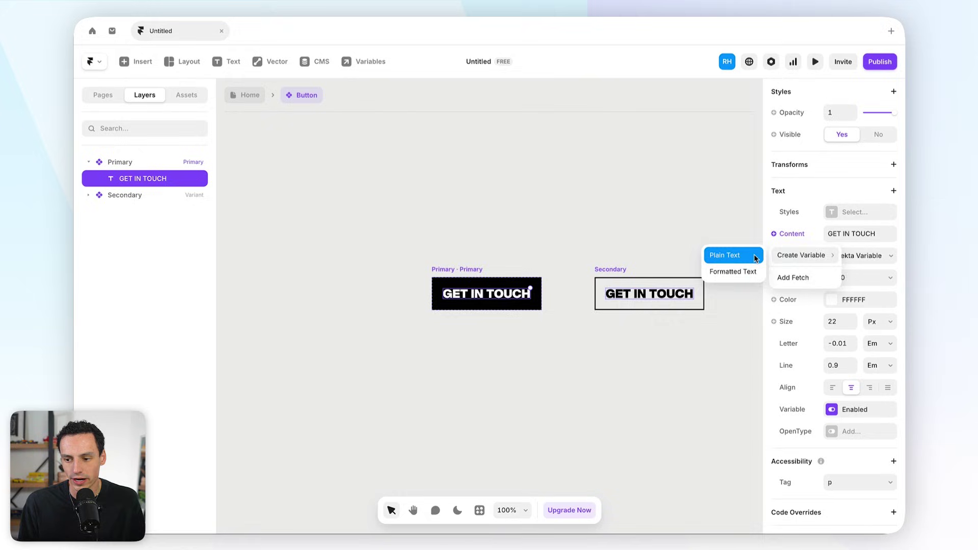
left_click(726, 255)
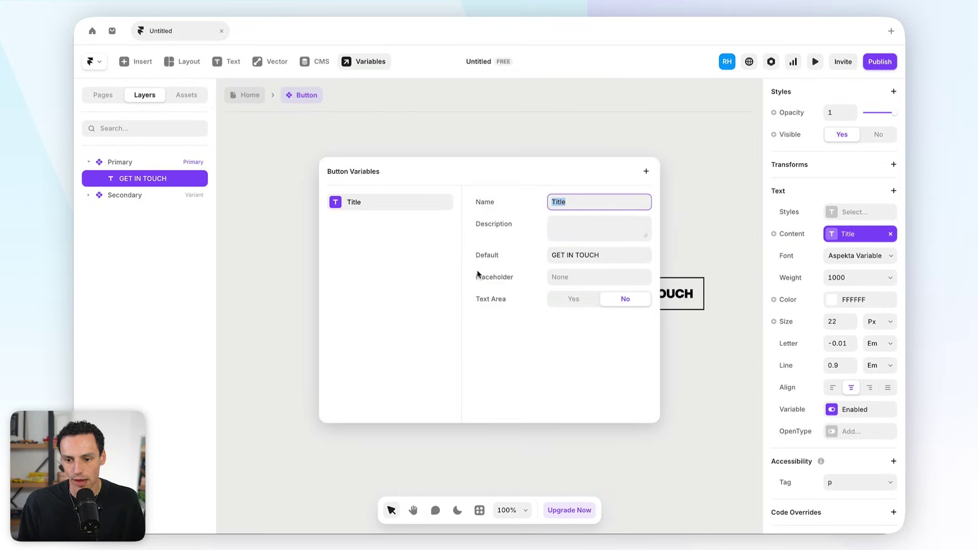
left_click(687, 225)
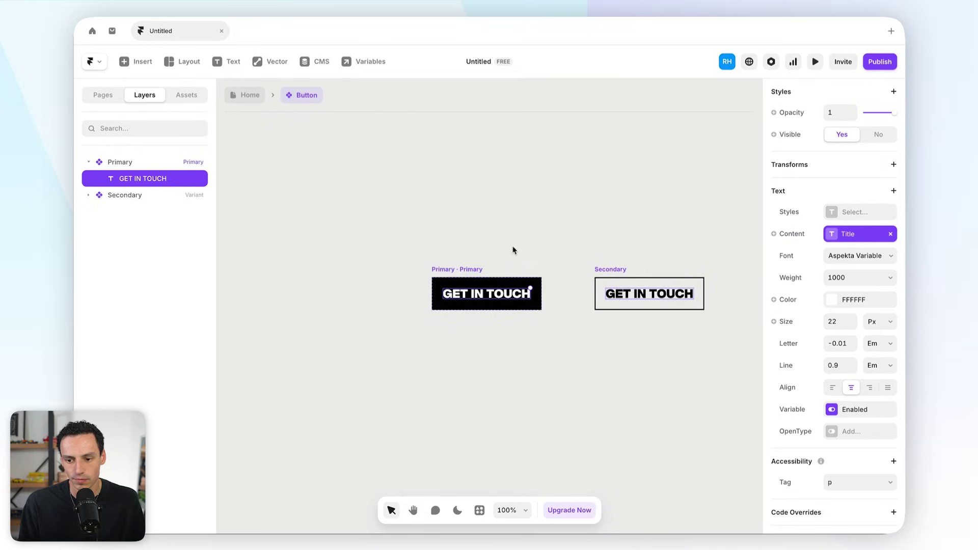
- Make the Primary fill a colour variable named Background, then return Home
left_click(448, 275)
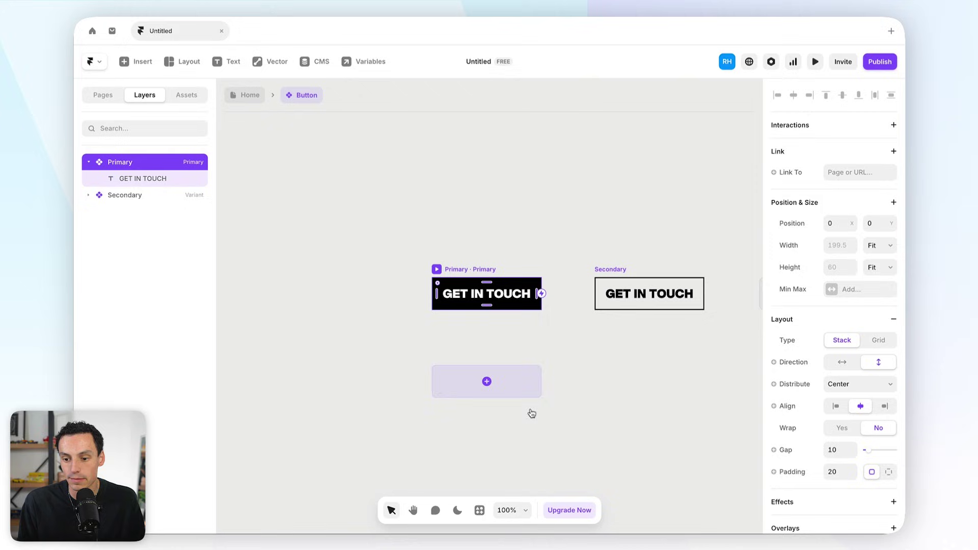
scroll(840, 401, "down", 3)
scroll(839, 401, "down", 3)
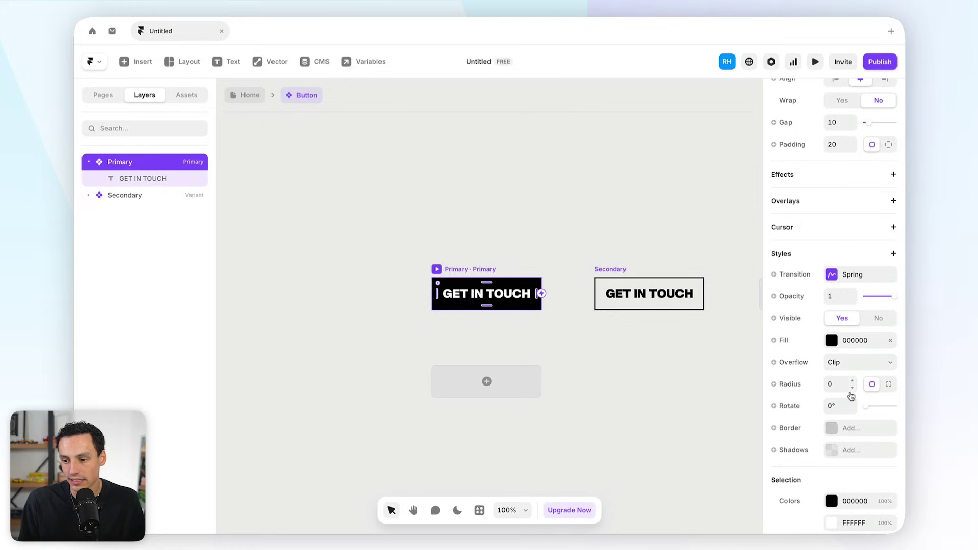
left_click(784, 341)
mouse_move(796, 384)
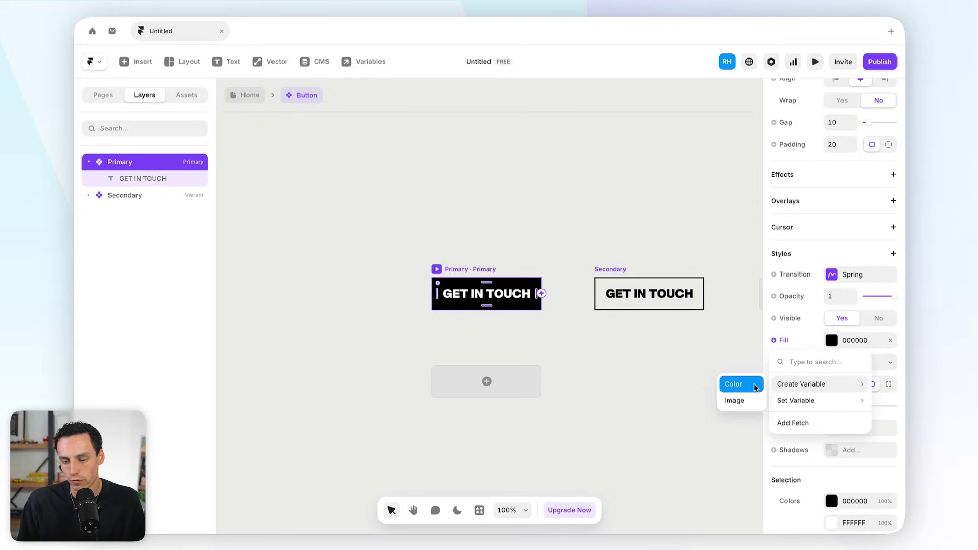
left_click(733, 383)
type("Background Color")
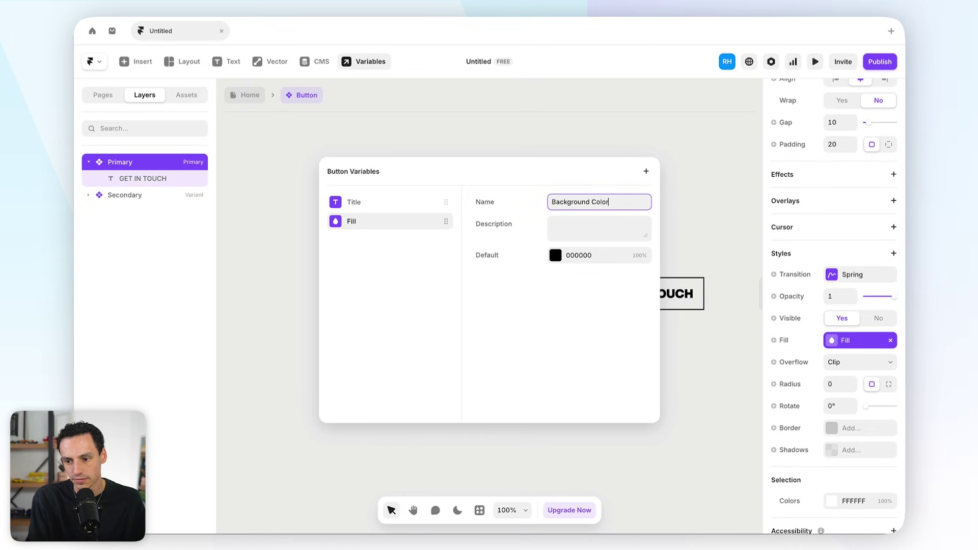
left_click(365, 122)
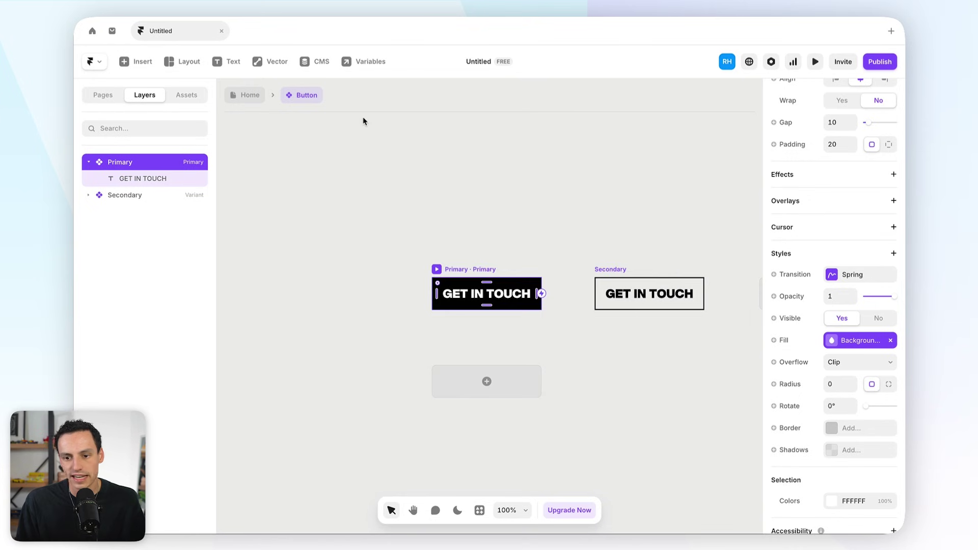
left_click(246, 95)
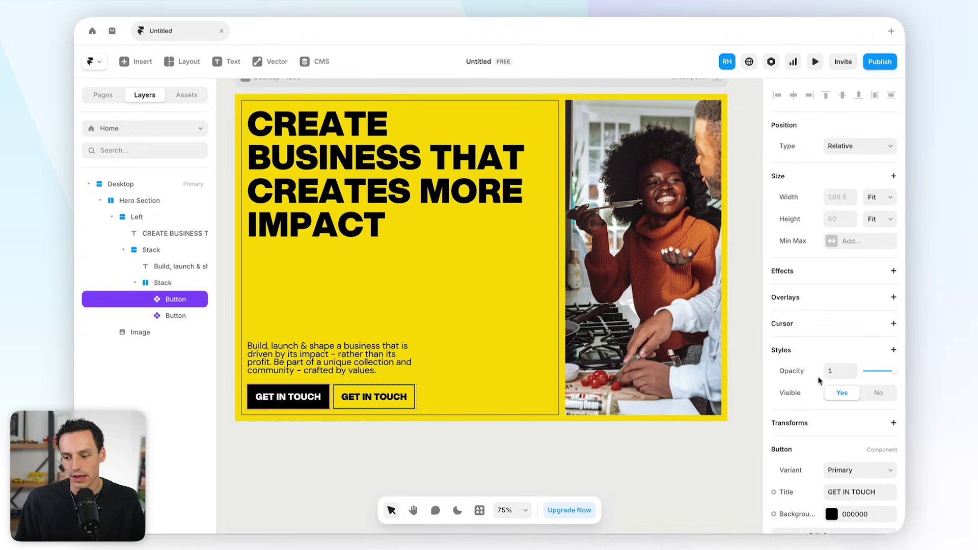
- Set the first hero button's Title to GET STARTED
scroll(828, 403, "down", 3)
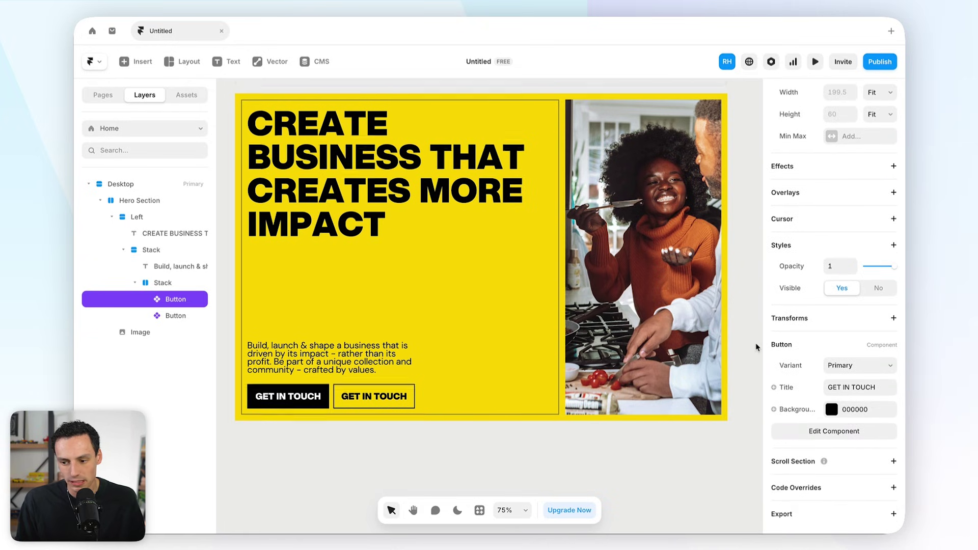
scroll(756, 343, "down", 1)
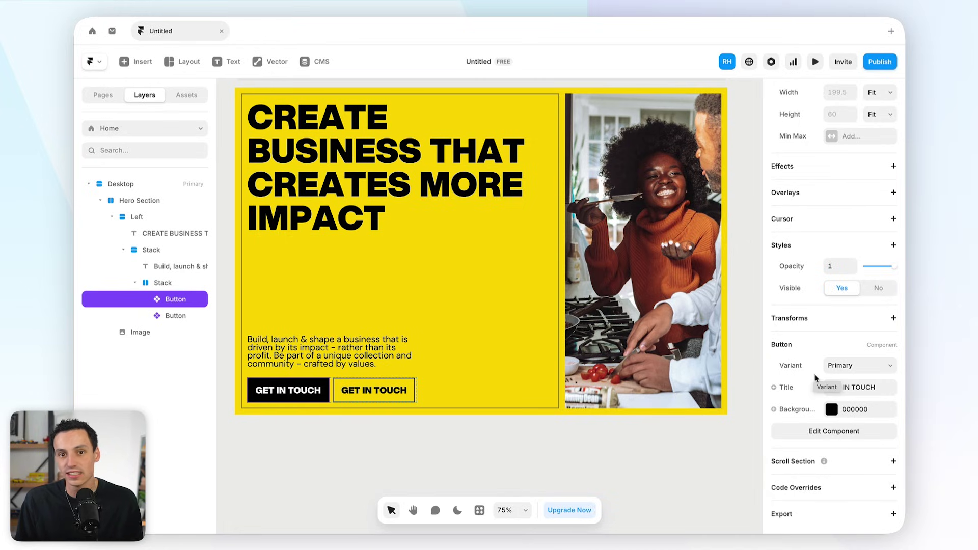
left_click(859, 387)
type("G")
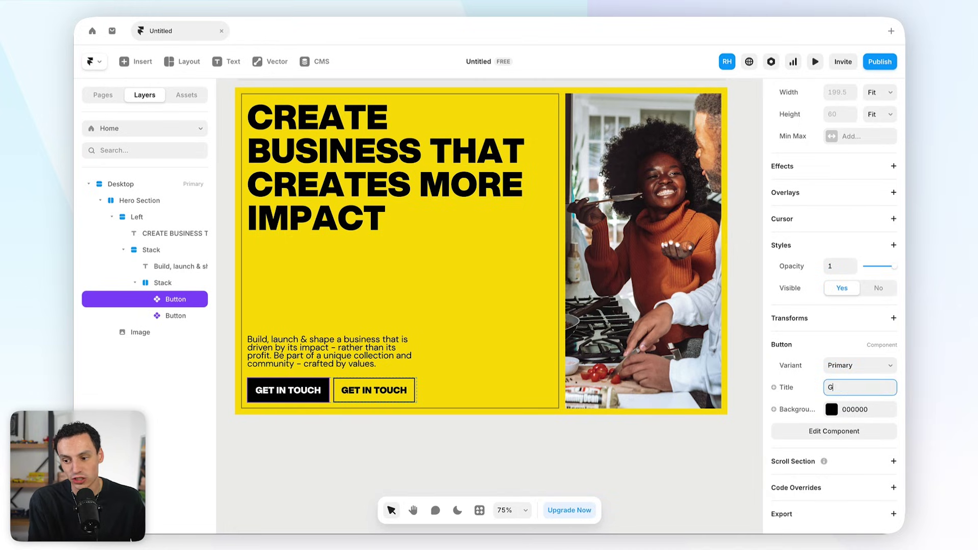
type("ET STARTED")
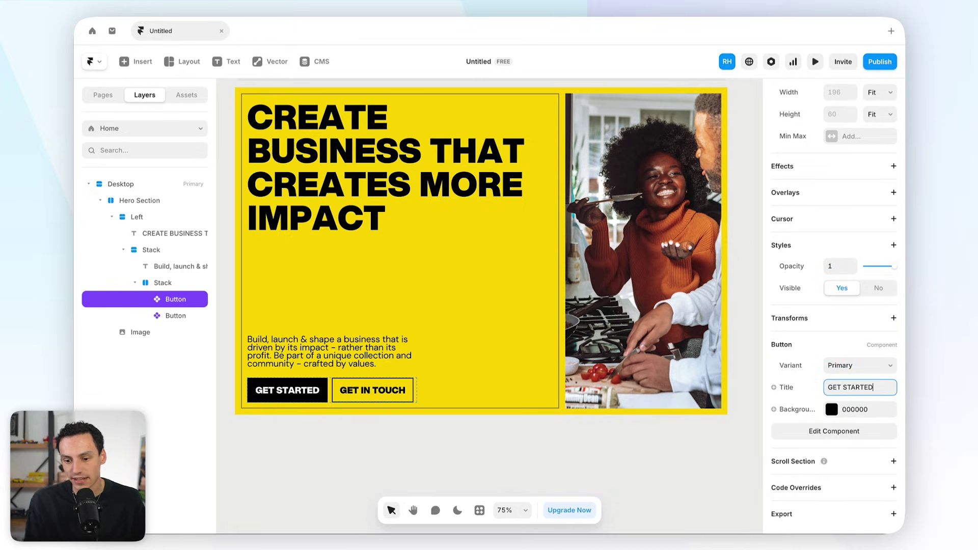
- Change that button's Background to red FF5252 and re-enter the Button component
left_click(850, 413)
left_click_drag(637, 352, 619, 304)
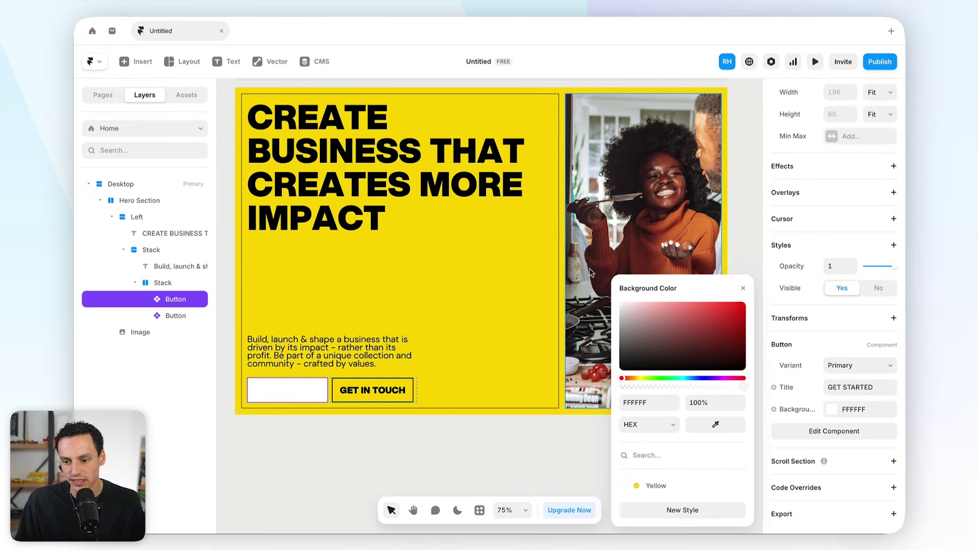
left_click_drag(702, 367, 705, 304)
left_click(306, 471)
scroll(306, 471, "down", 1)
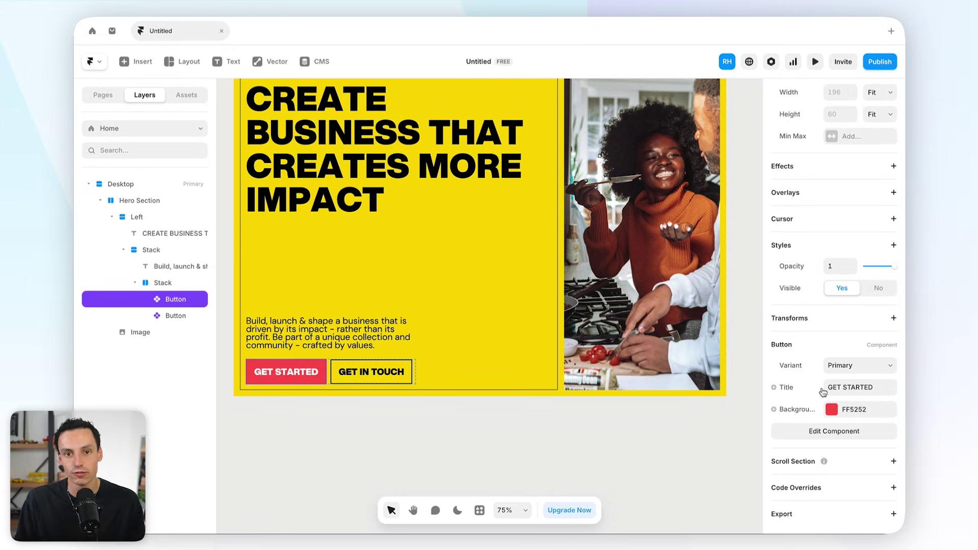
left_click(834, 431)
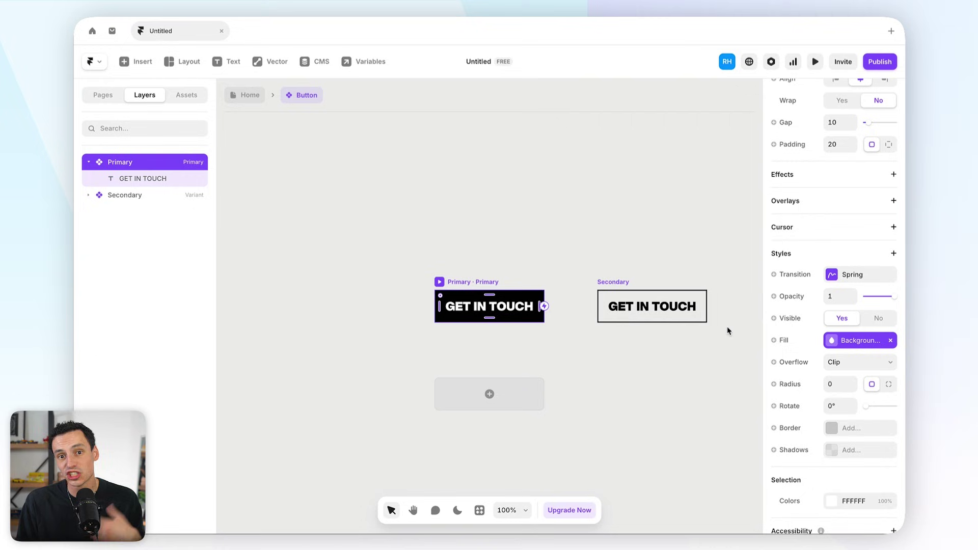
- Try a 999 corner radius on the Button component, then revert it
left_click(843, 385)
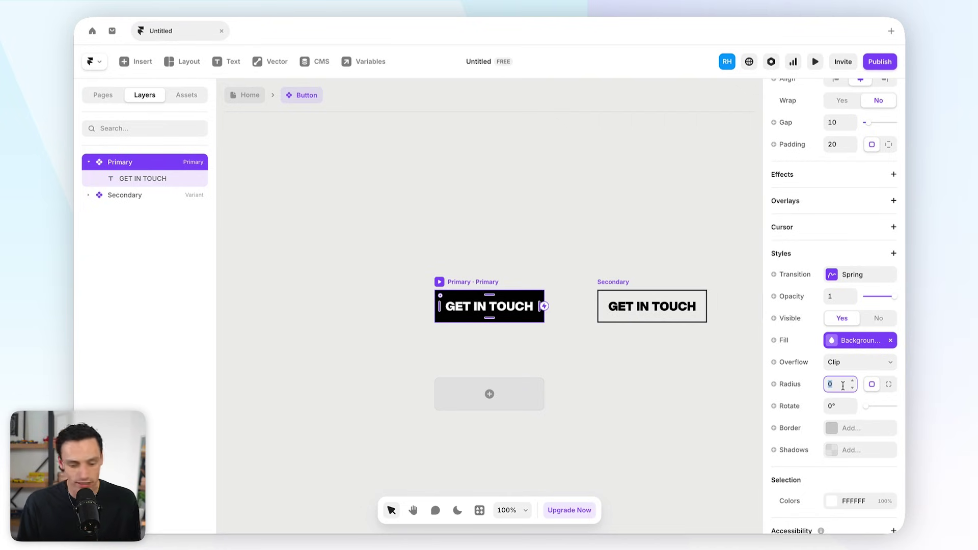
type("999")
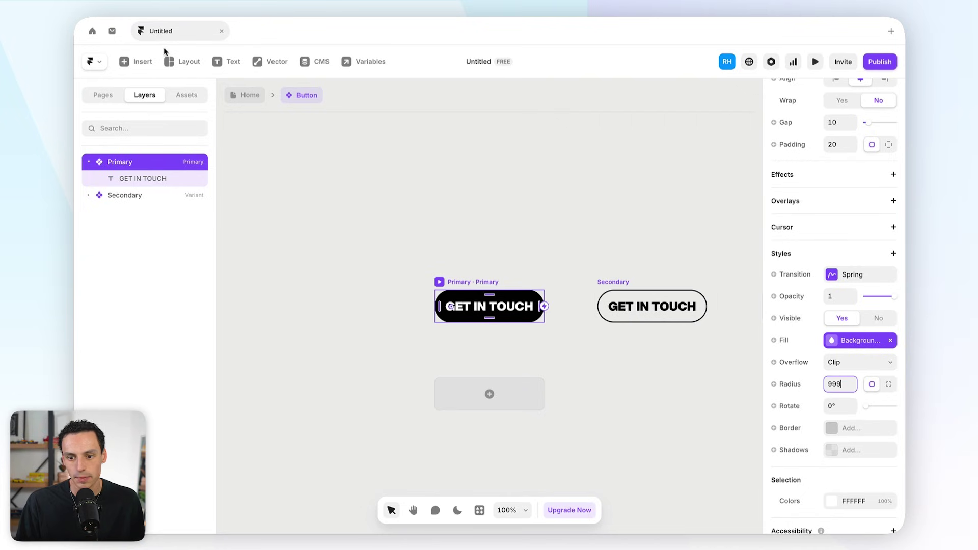
left_click(246, 95)
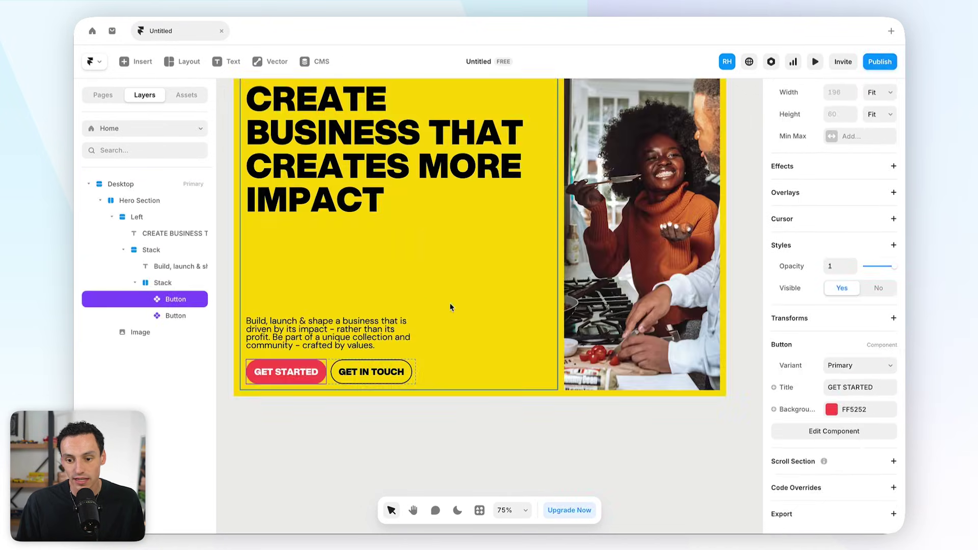
left_click(373, 431)
left_click(286, 372)
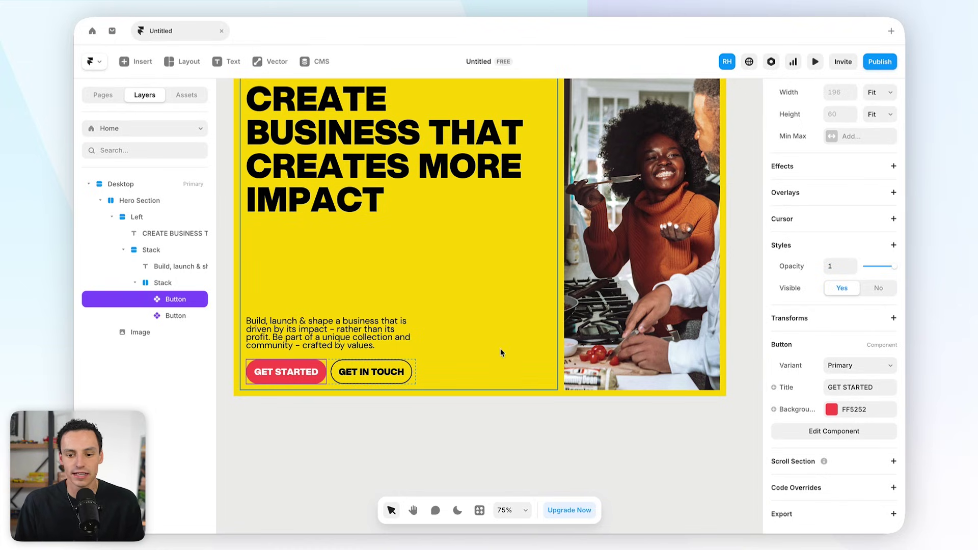
double_click(350, 359)
left_click(255, 97)
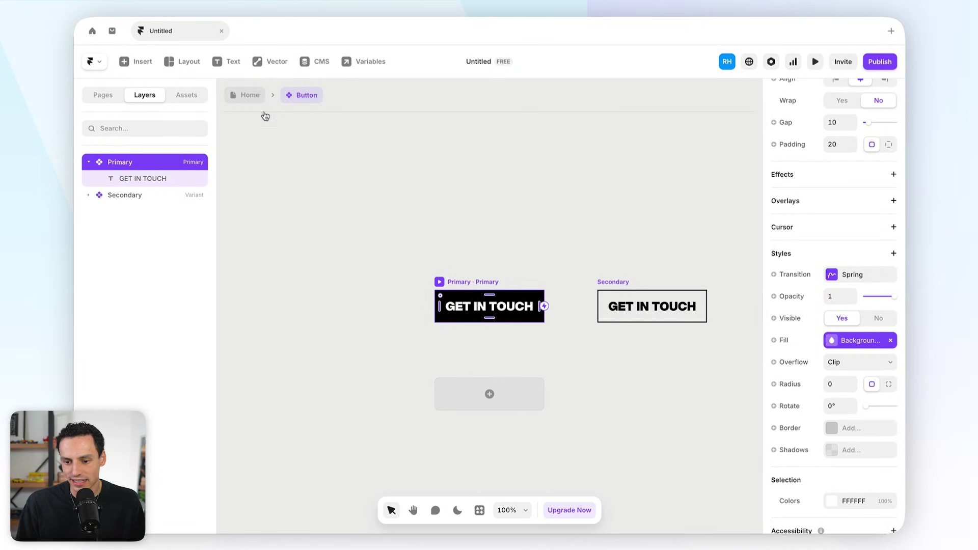
- Set GET STARTED's background back to black 000000
left_click(831, 409)
left_click_drag(655, 342, 463, 454)
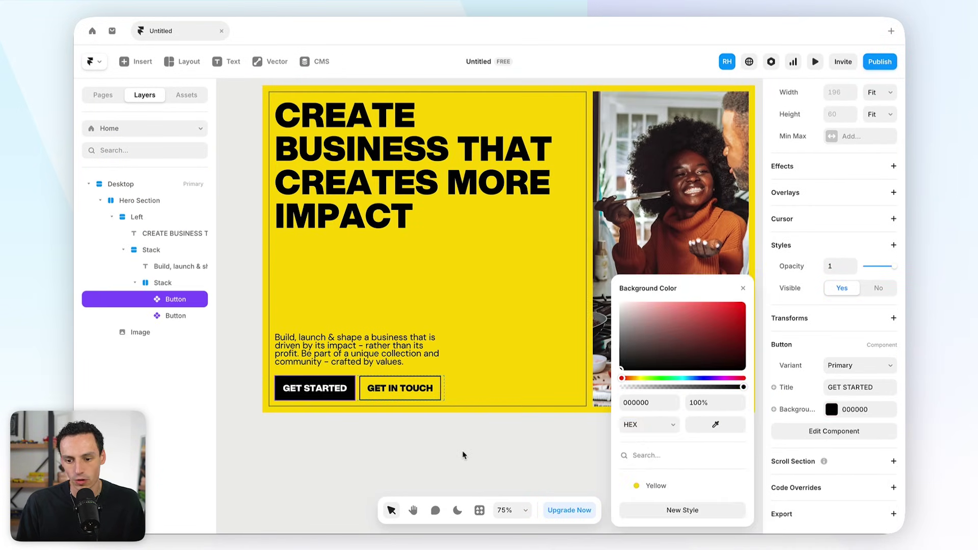
left_click(463, 453)
- Change the second hero button's title to LEARN MORE
left_click(469, 421)
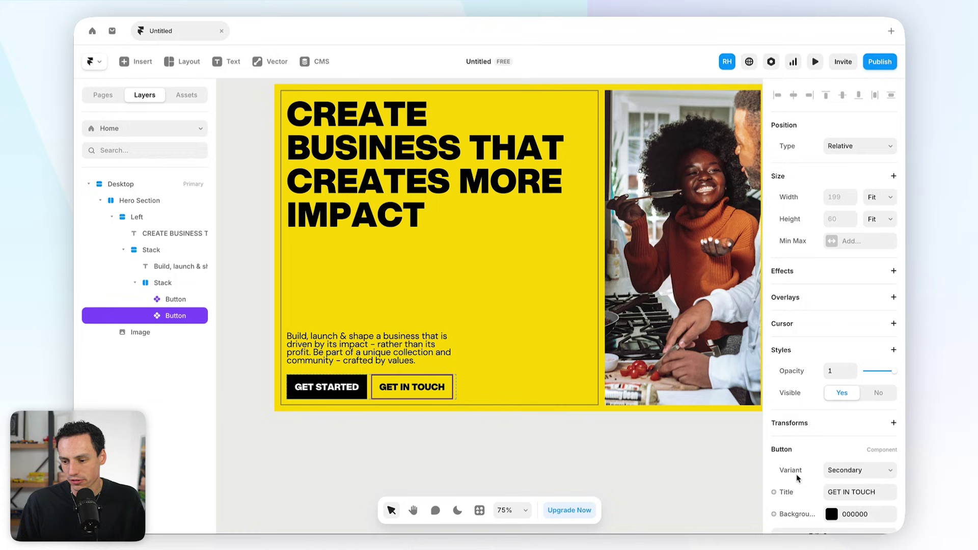
left_click(881, 492)
type("LEARN M")
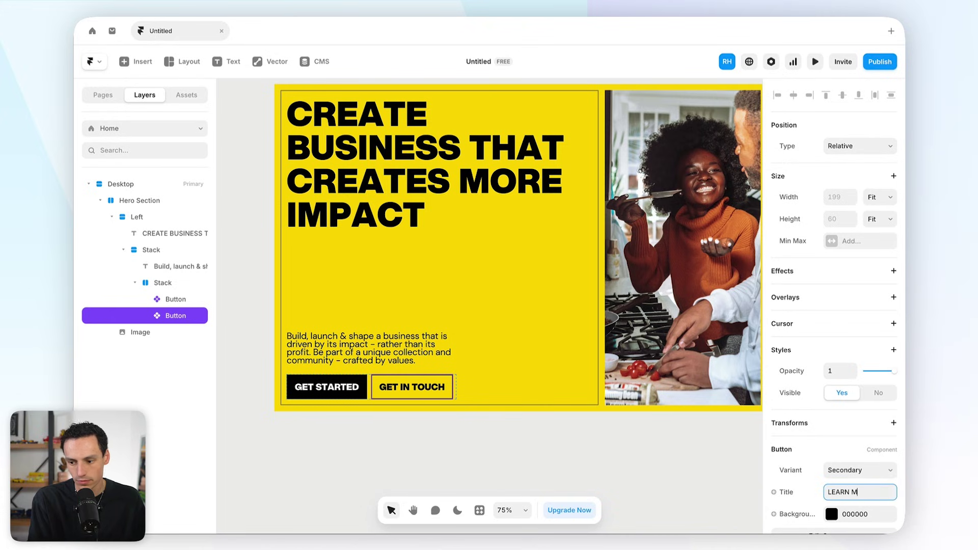
type("ORE")
key("Escape")
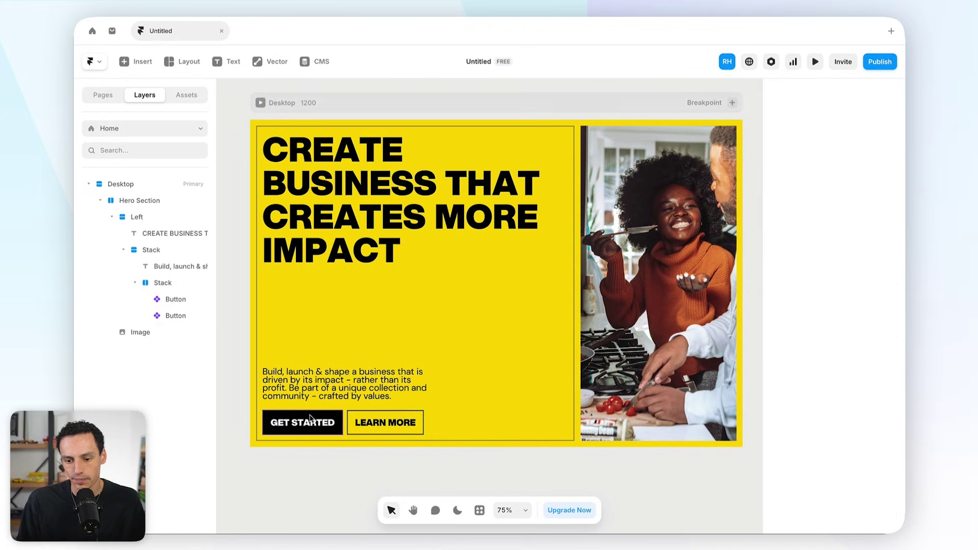
left_click(814, 61)
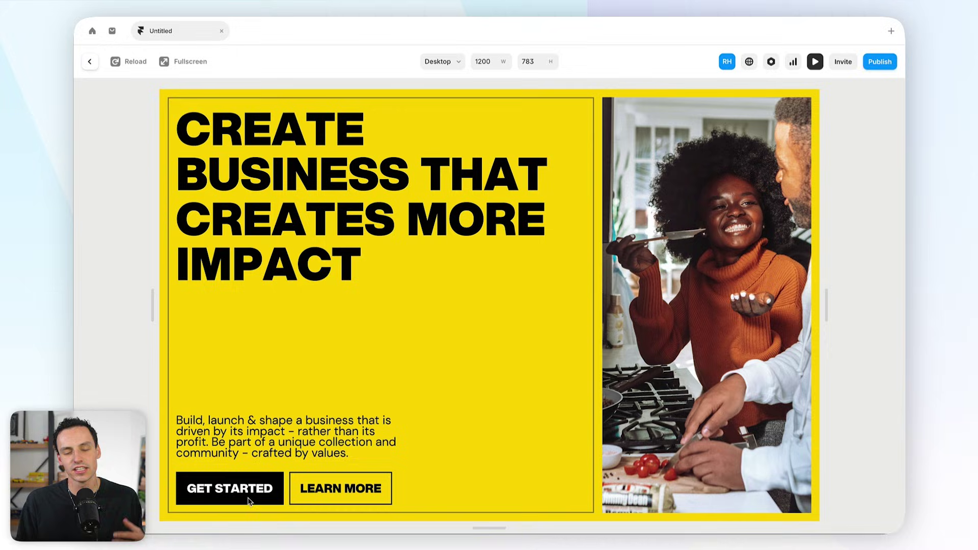
left_click(91, 64)
- Bind the Button component's Link To property to a new Link variable
double_click(323, 421)
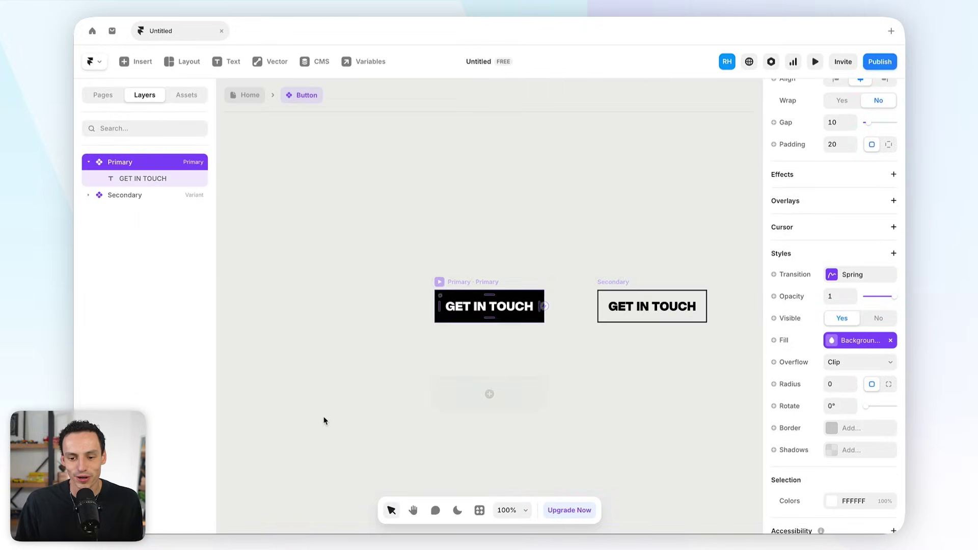
scroll(815, 158, "up", 6)
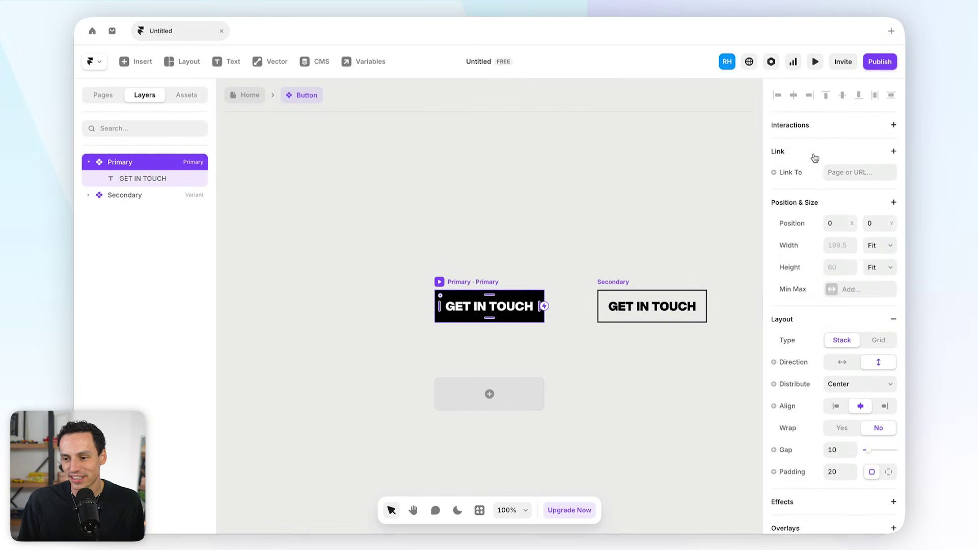
left_click(774, 173)
left_click(784, 217)
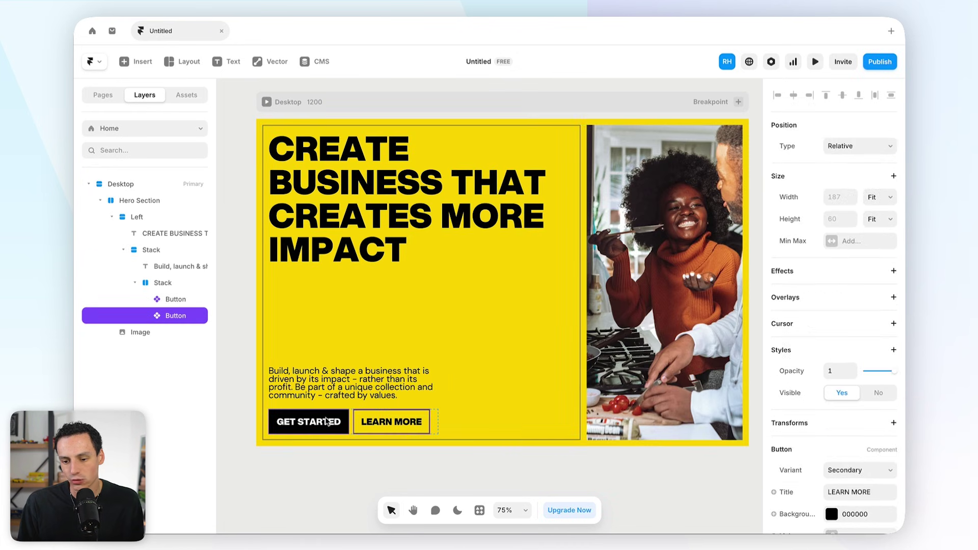
- Set the GET STARTED instance's link and preview the page to test it
left_click(847, 431)
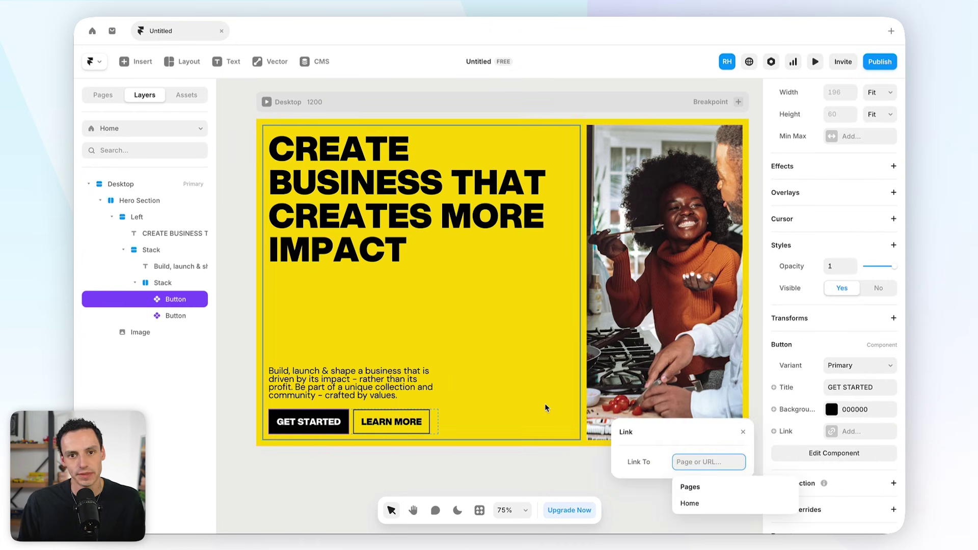
key("super+p")
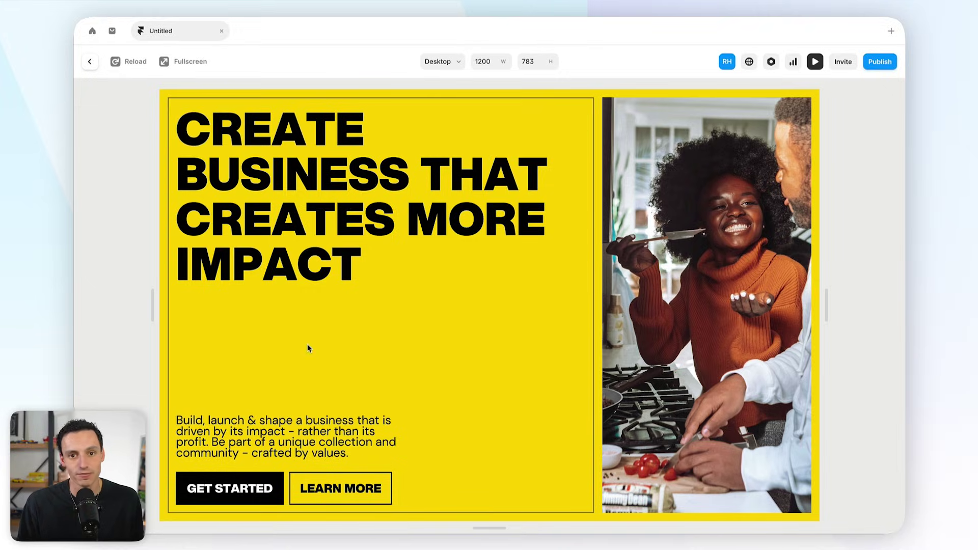
key("Escape")
- Open the Button component and select its Primary variant
double_click(328, 427)
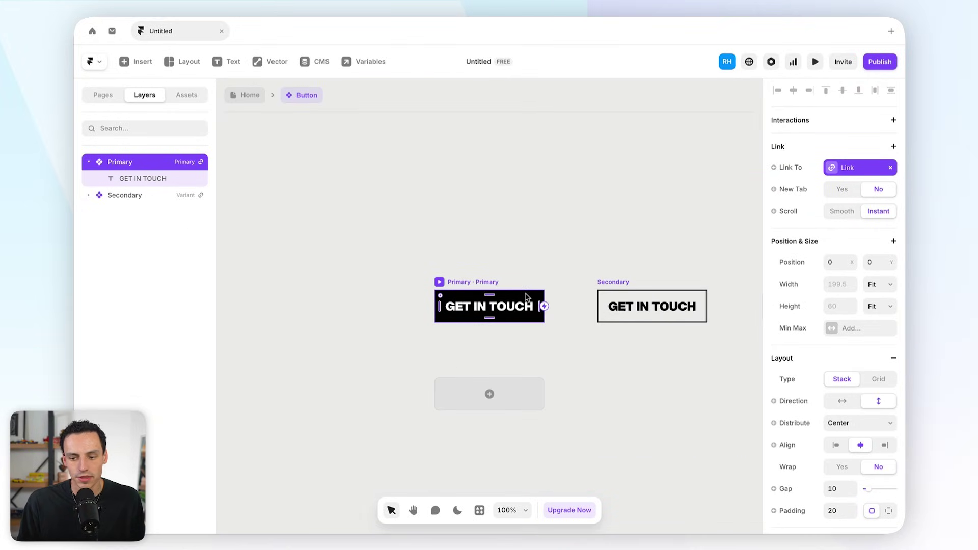
left_click(394, 230)
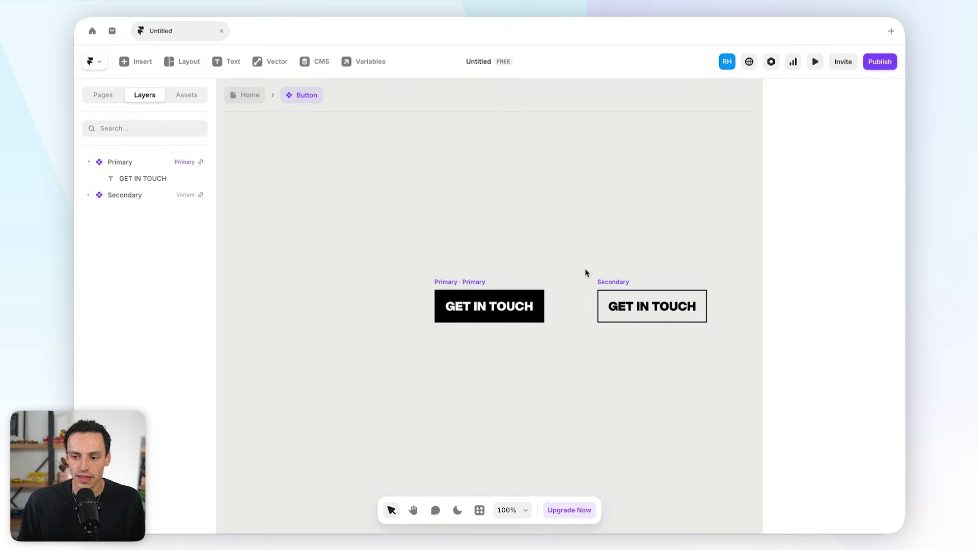
left_click(613, 283)
left_click(467, 282)
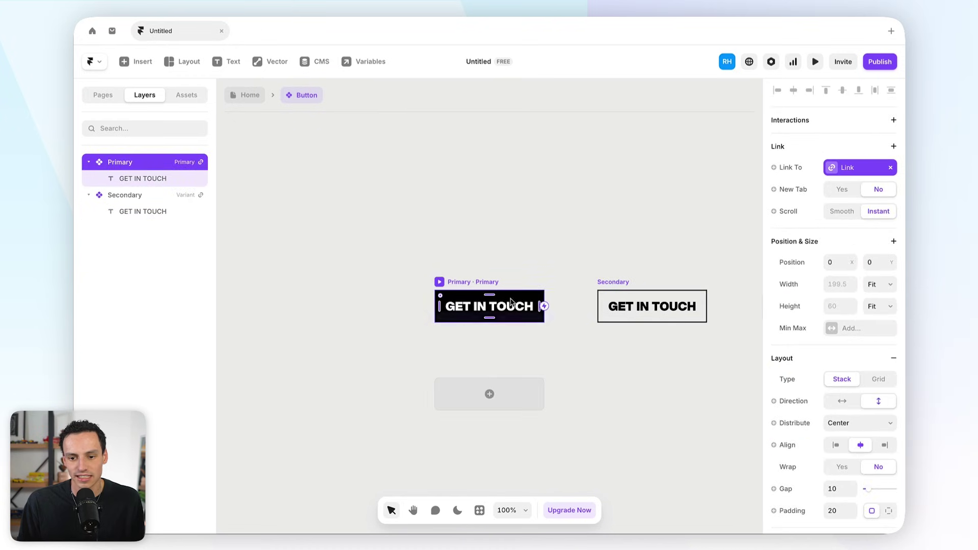
scroll(524, 384, "down", 2)
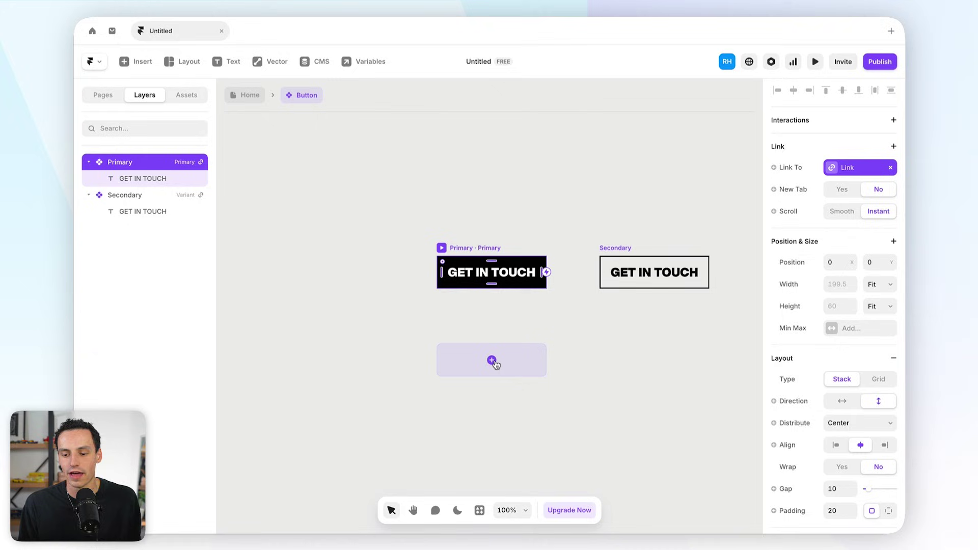
- Add a Primary Hover variant with corner radius 24 and preview the hover
left_click(492, 361)
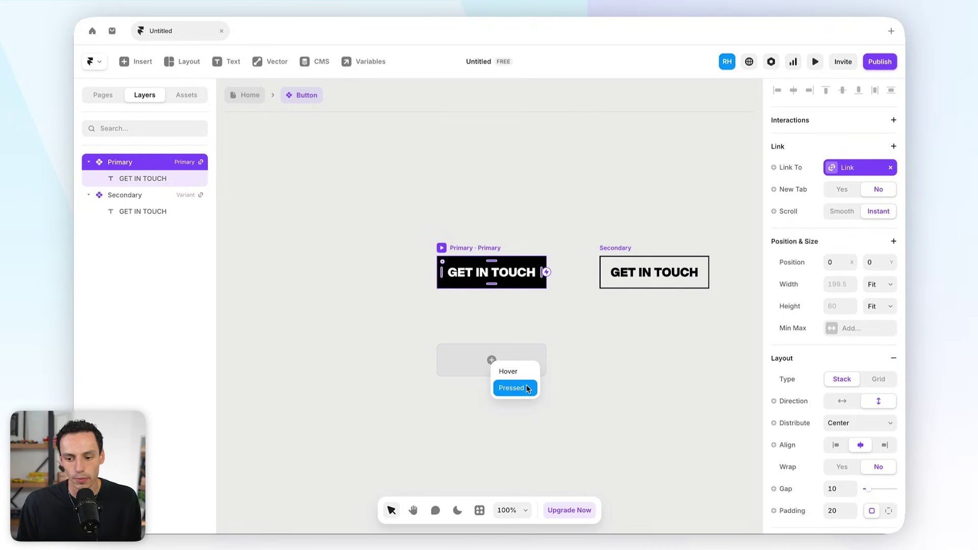
scroll(528, 388, "down", 2)
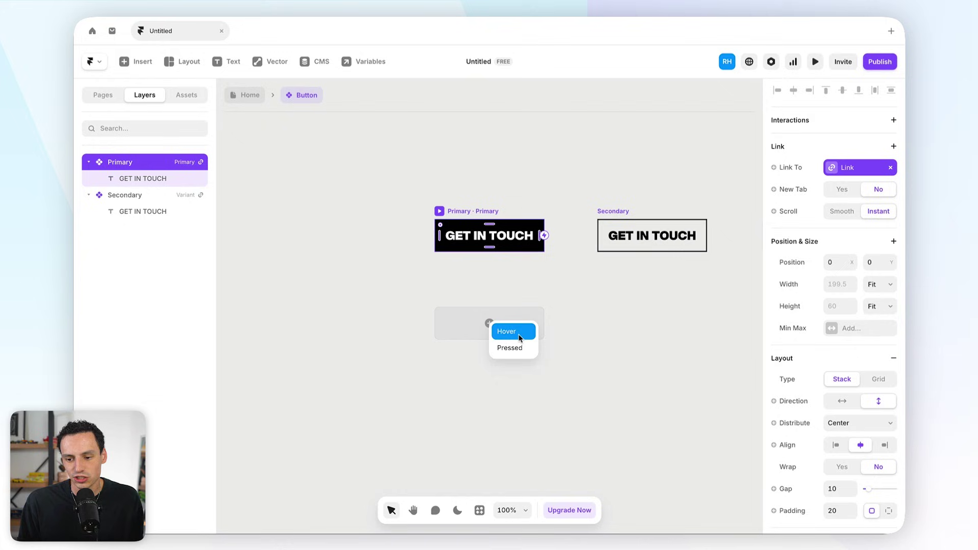
left_click(515, 332)
scroll(545, 299, "down", 2)
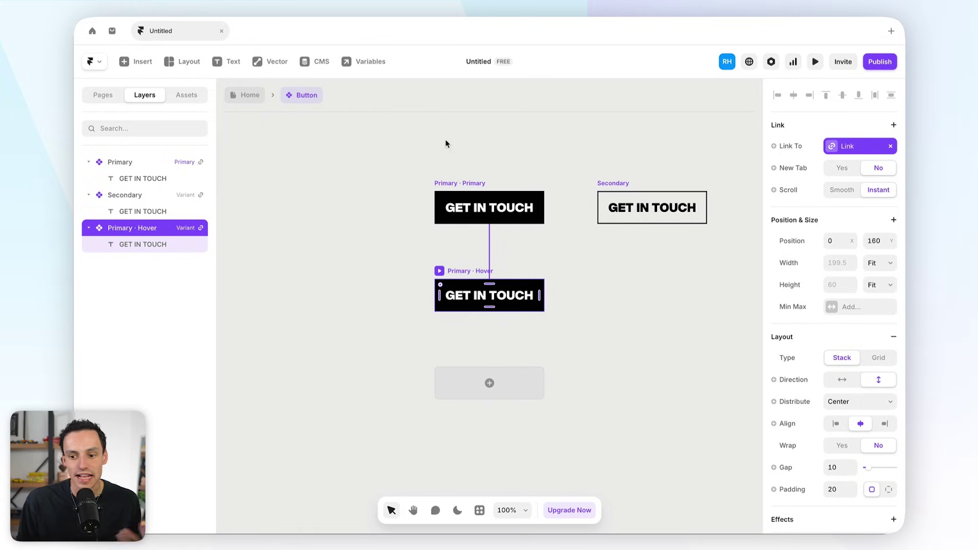
scroll(480, 273, "down", 2)
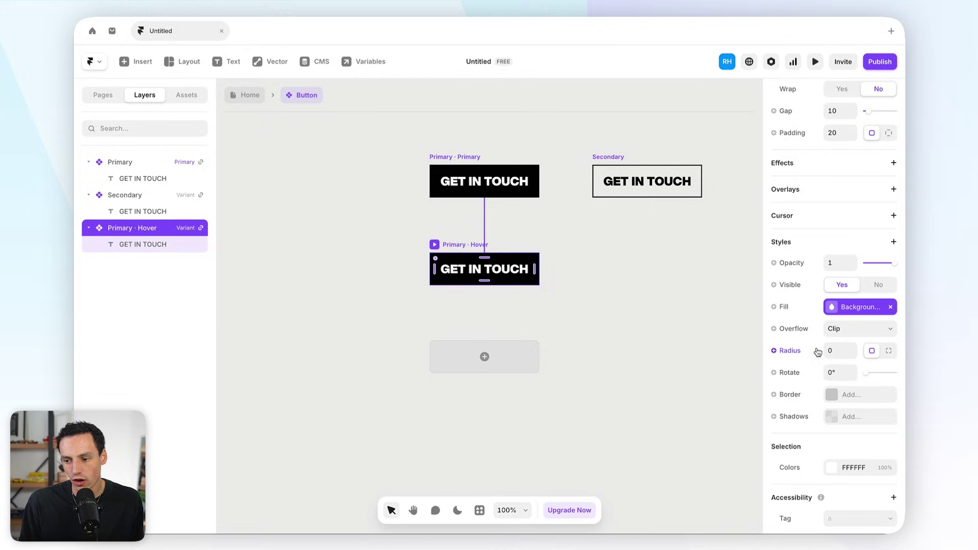
key("Return")
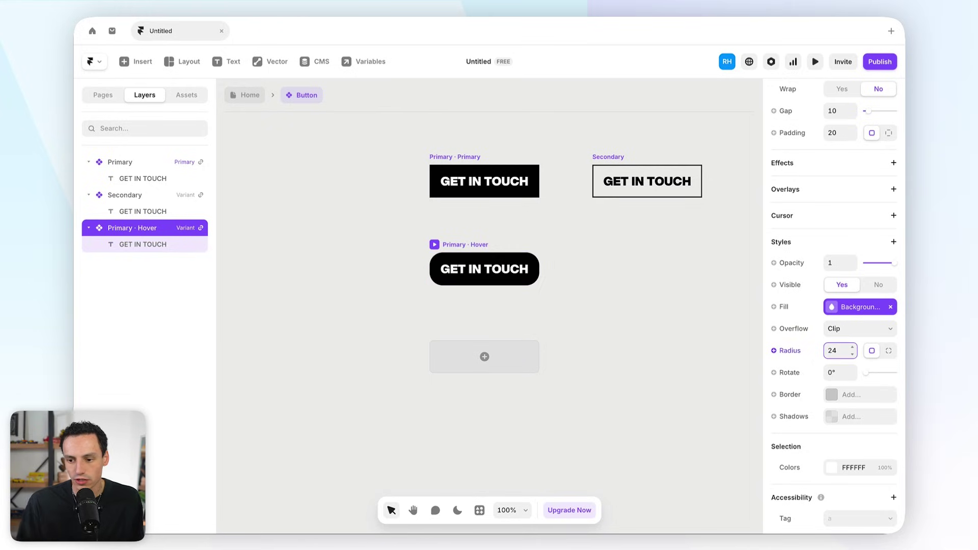
left_click(452, 164)
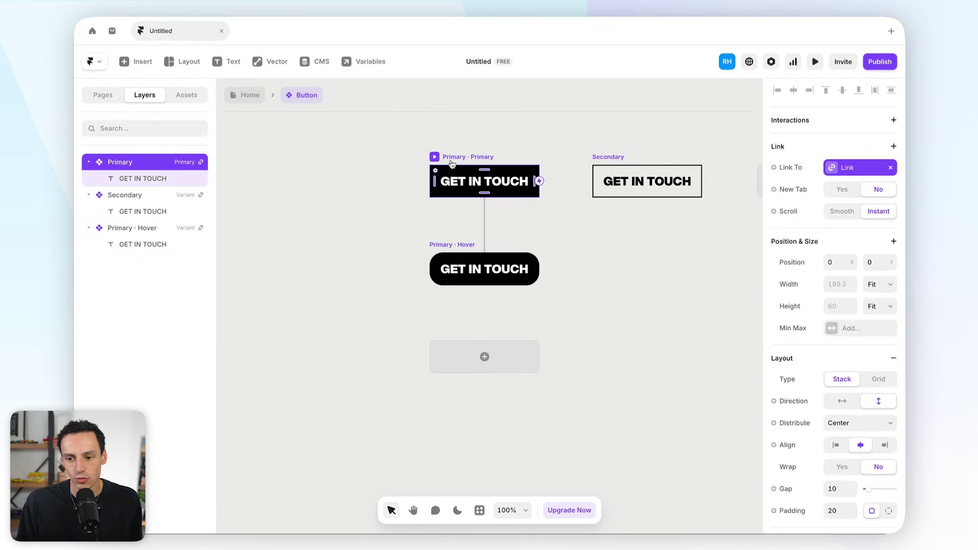
left_click(815, 61)
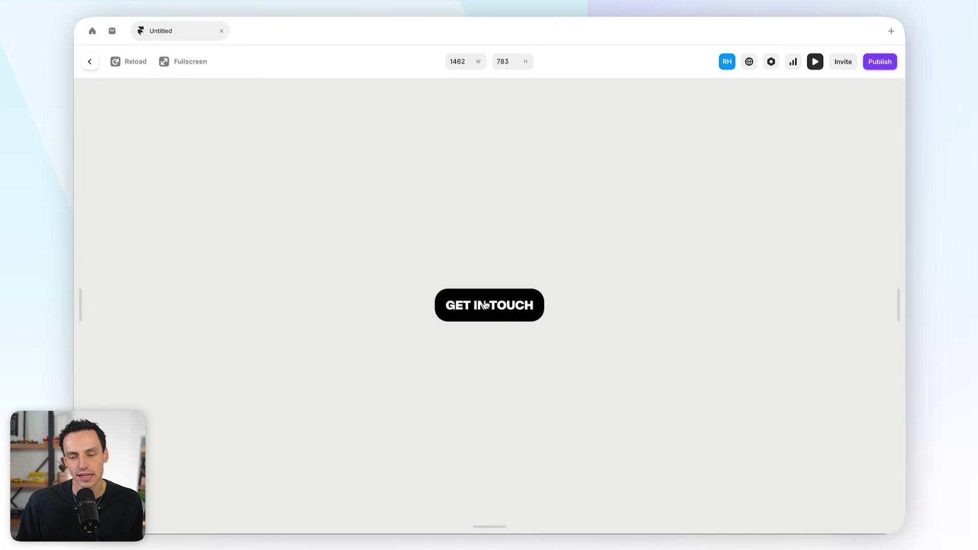
- Leave the preview and delete the unwanted Primary Pressed variant
key("Escape")
left_click(484, 362)
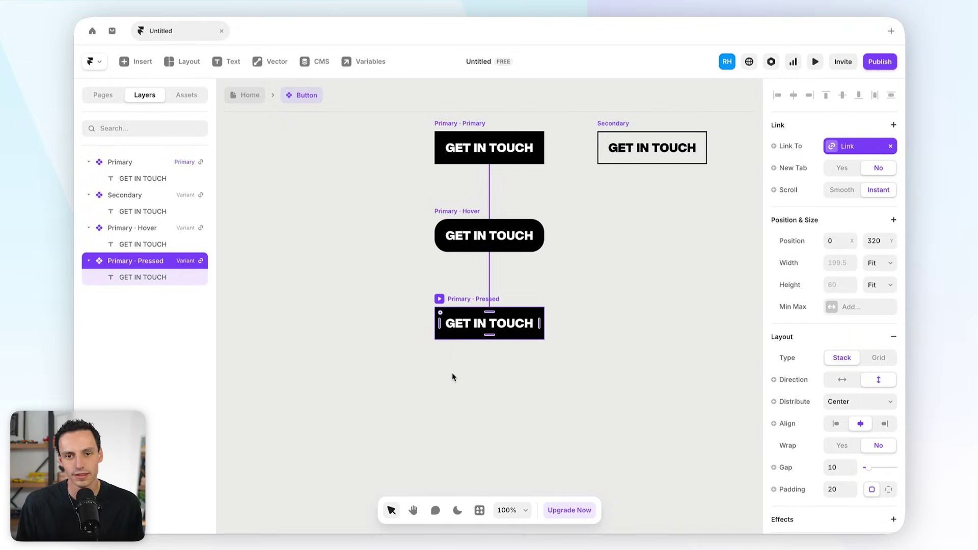
key("Delete")
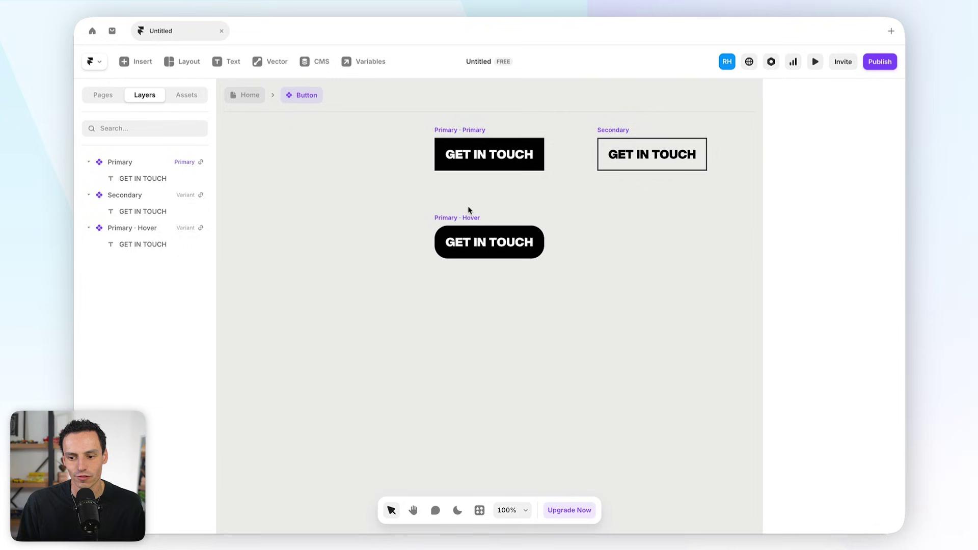
- Change the Primary Hover variant's corner radius to 10 and preview it
left_click(470, 217)
left_click(839, 350)
type("0")
scroll(836, 356, "up", 1)
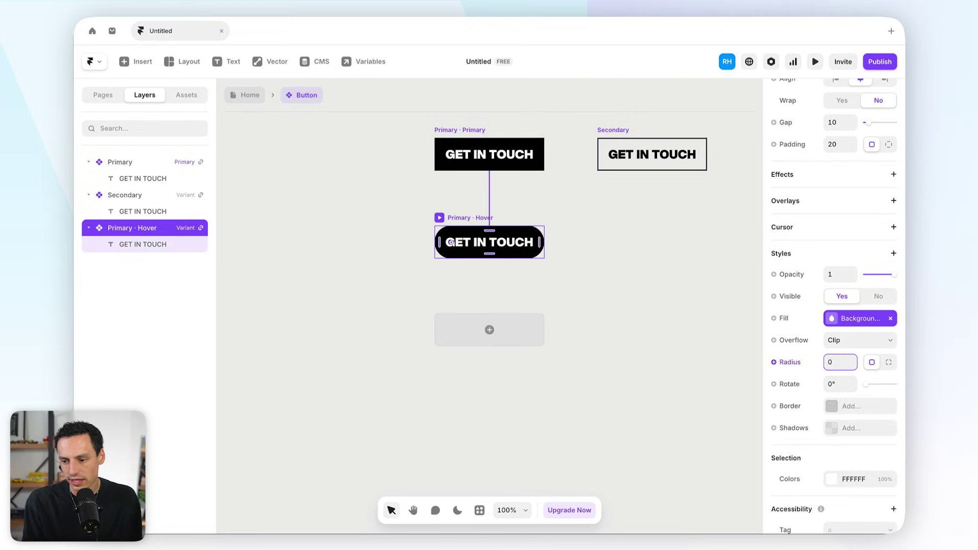
type("12")
key("BackSpace")
key("BackSpace")
key("BackSpace")
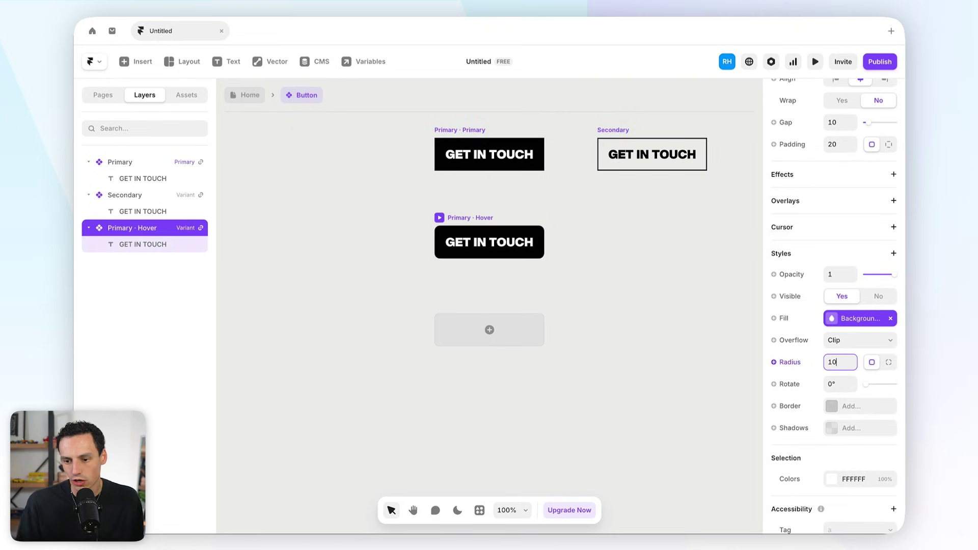
type("10")
scroll(552, 220, "up", 2)
key("super+p")
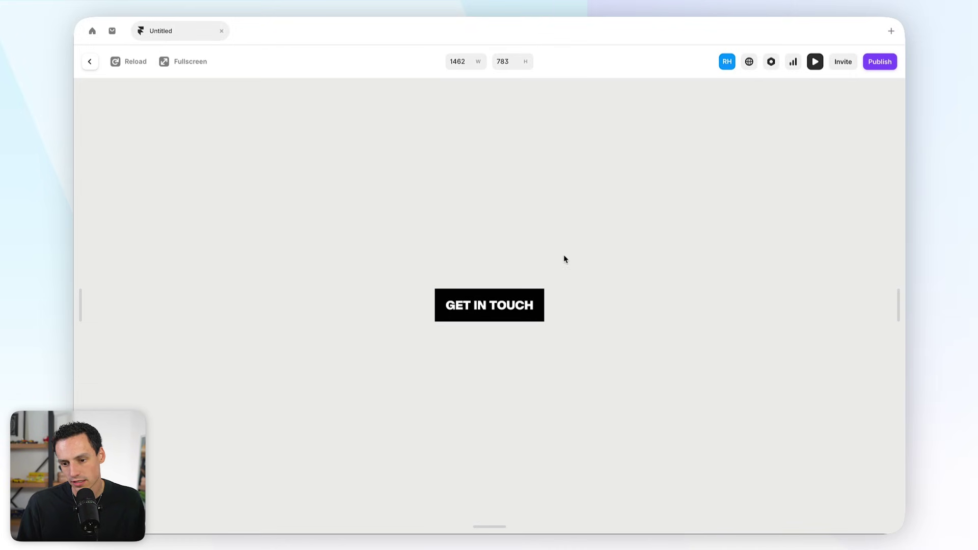
left_click(90, 62)
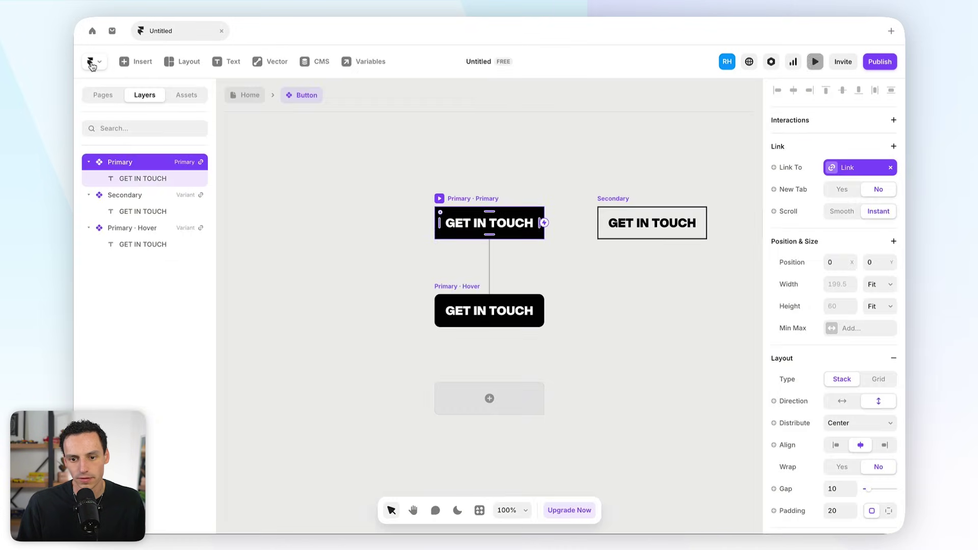
- Detach the Primary Hover fill from the Background style, lighten it to 1F1F1F, and preview
left_click(464, 312)
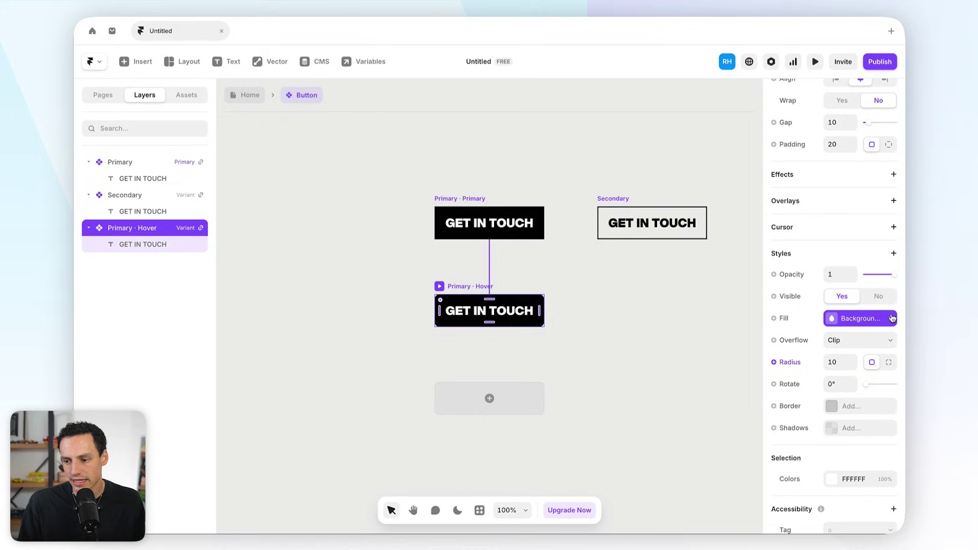
left_click(892, 319)
left_click(827, 325)
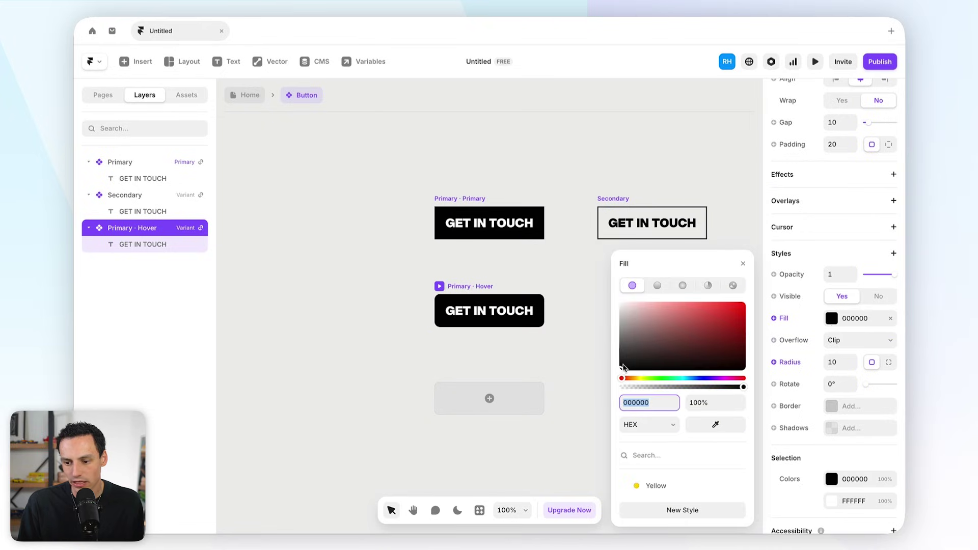
left_click_drag(623, 367, 620, 364)
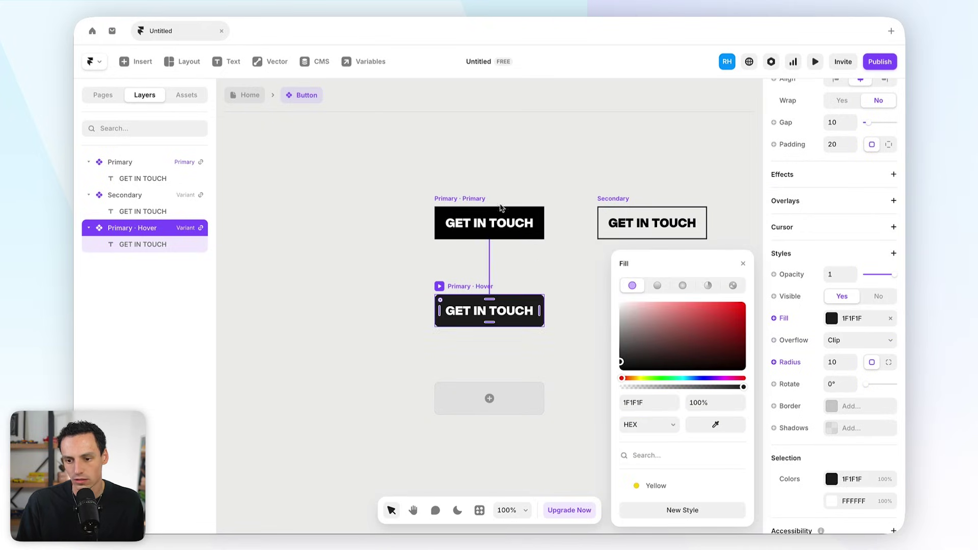
left_click(468, 195)
left_click(814, 64)
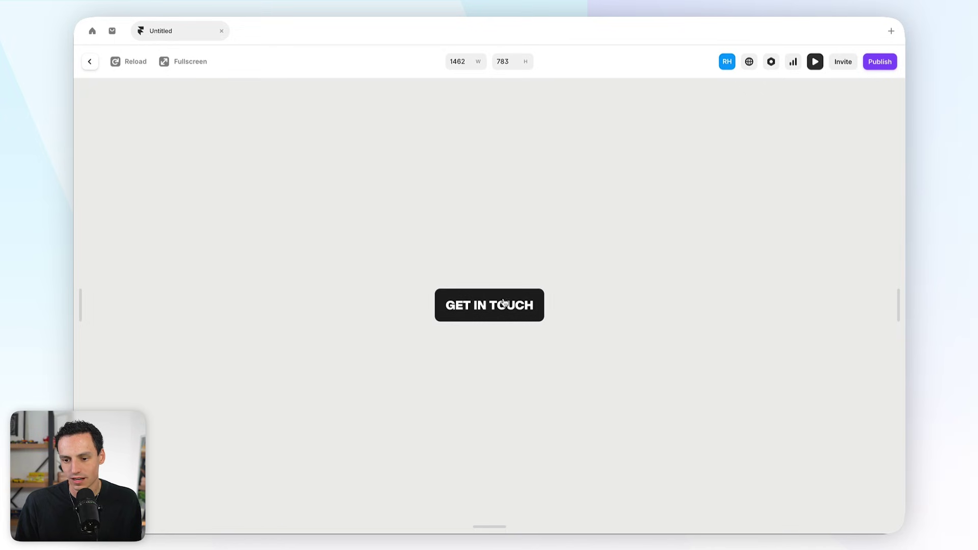
left_click(93, 62)
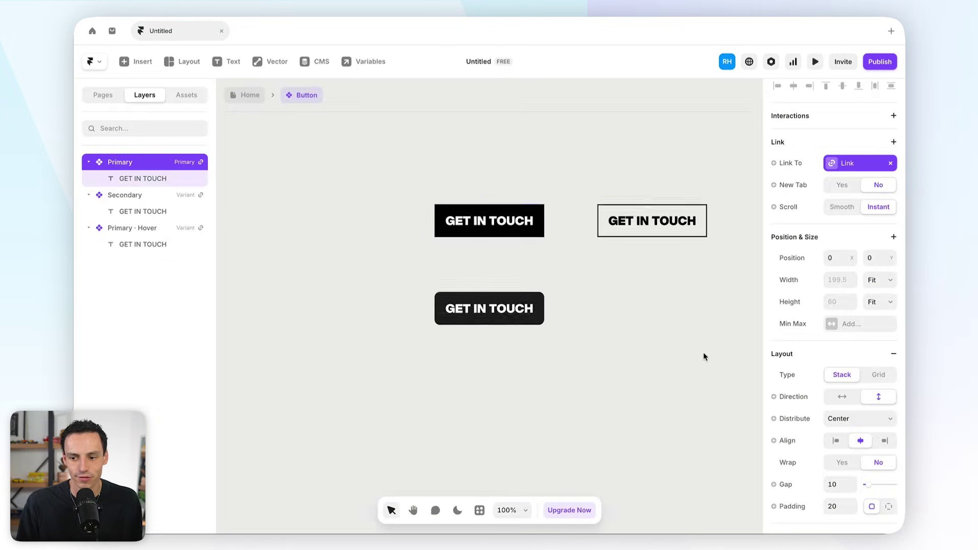
- Add a Hover variant to the Secondary button with corner radius 10
left_click(552, 180)
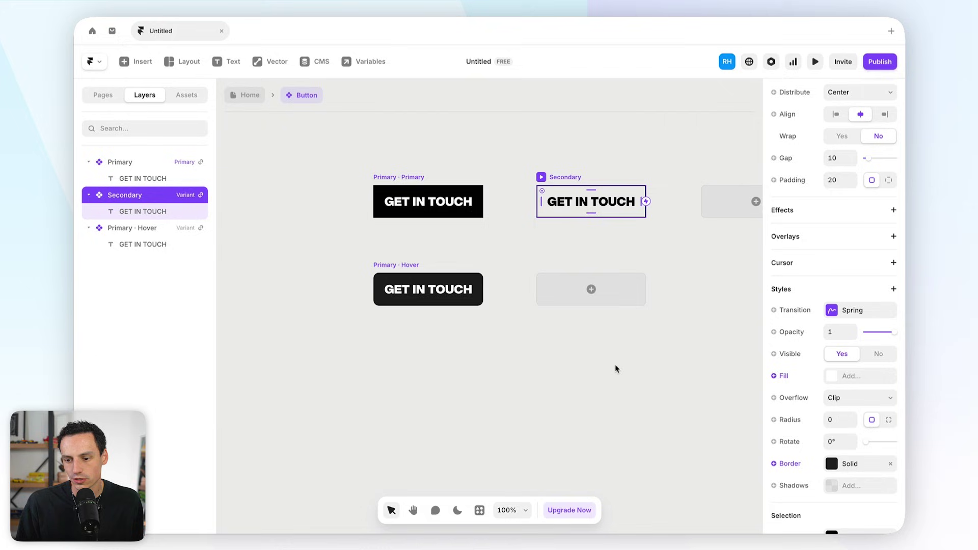
left_click(591, 289)
left_click(613, 311)
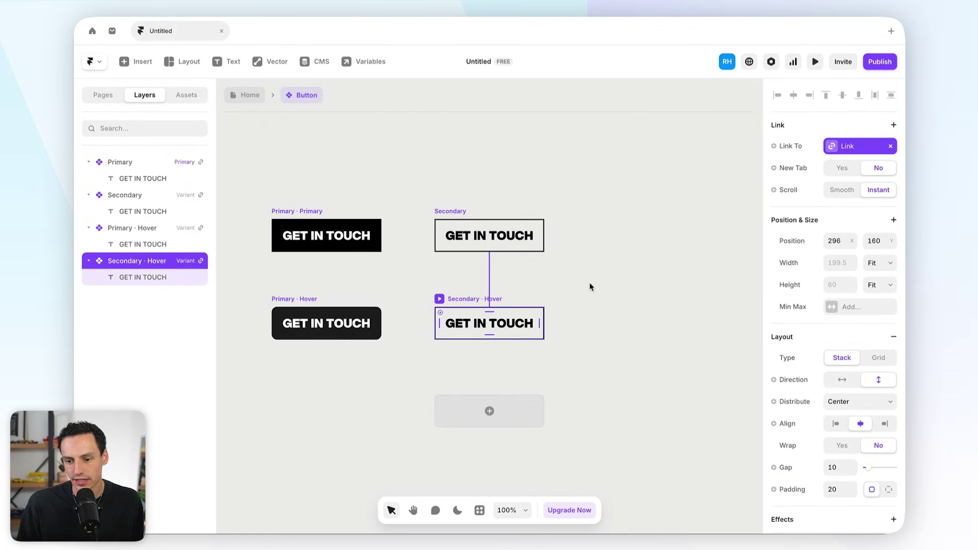
left_click(308, 317)
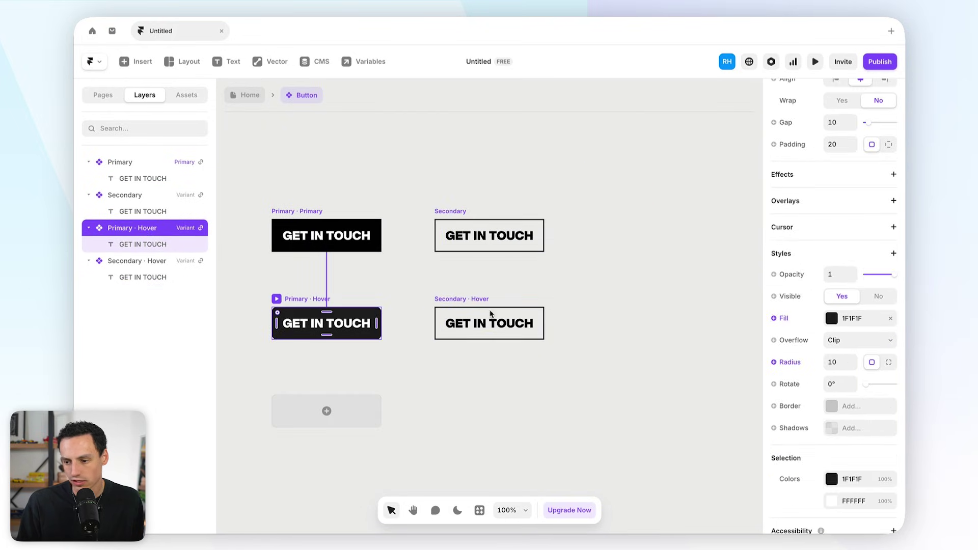
left_click(467, 300)
scroll(841, 443, "down", 5)
left_click(835, 467)
type("10")
scroll(843, 444, "down", 2)
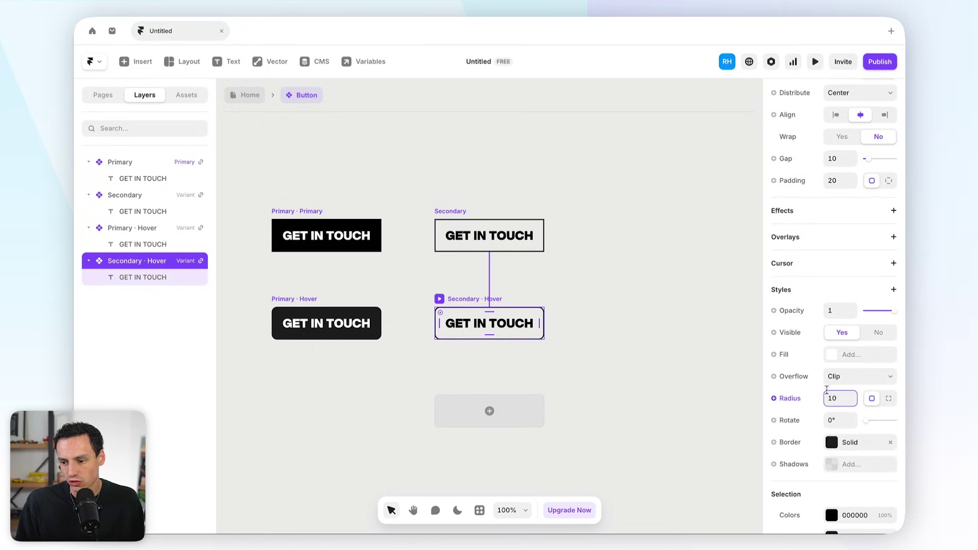
- Give the Secondary Hover variant a black fill and white text, then preview it
left_click(830, 356)
double_click(489, 322)
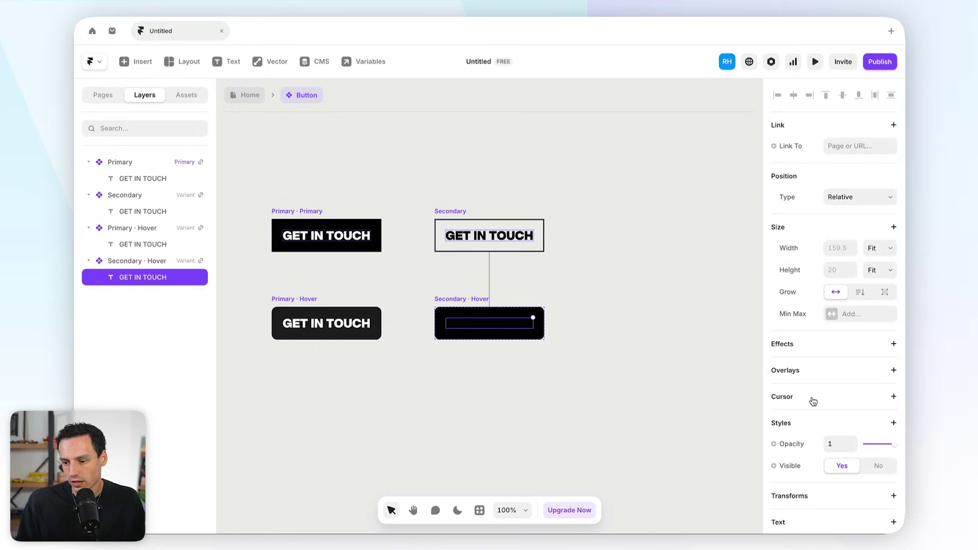
scroll(815, 403, "down", 4)
left_click(831, 446)
left_click_drag(711, 329, 609, 262)
left_click(587, 192)
left_click(455, 210)
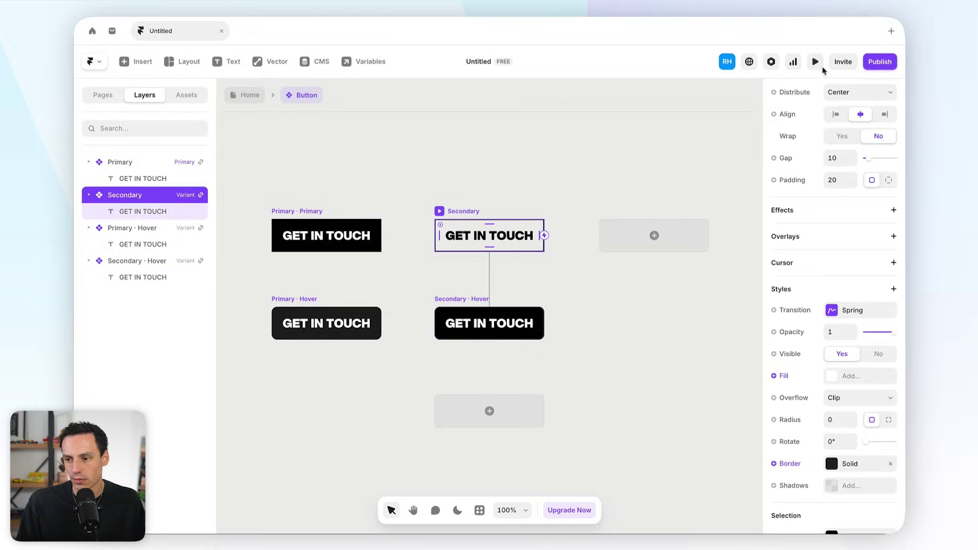
left_click(817, 63)
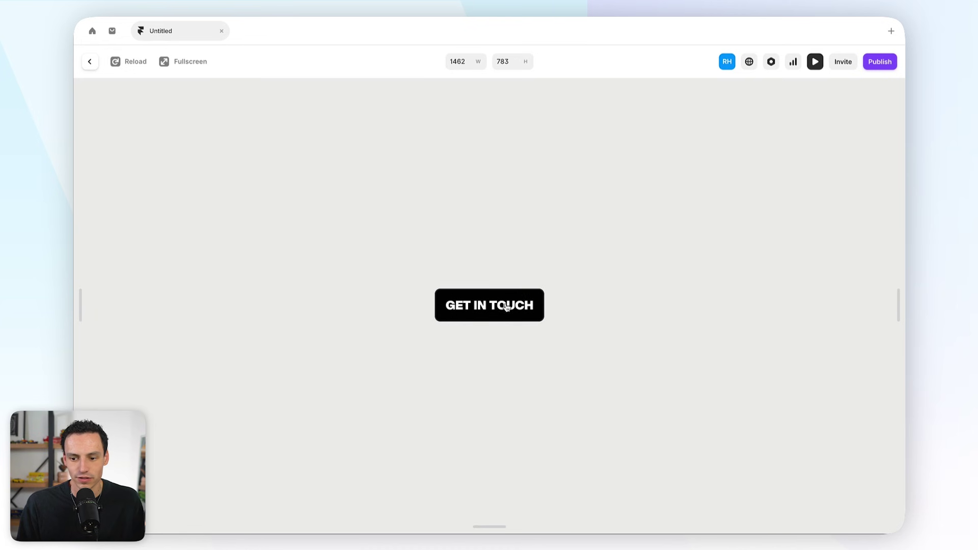
left_click(90, 62)
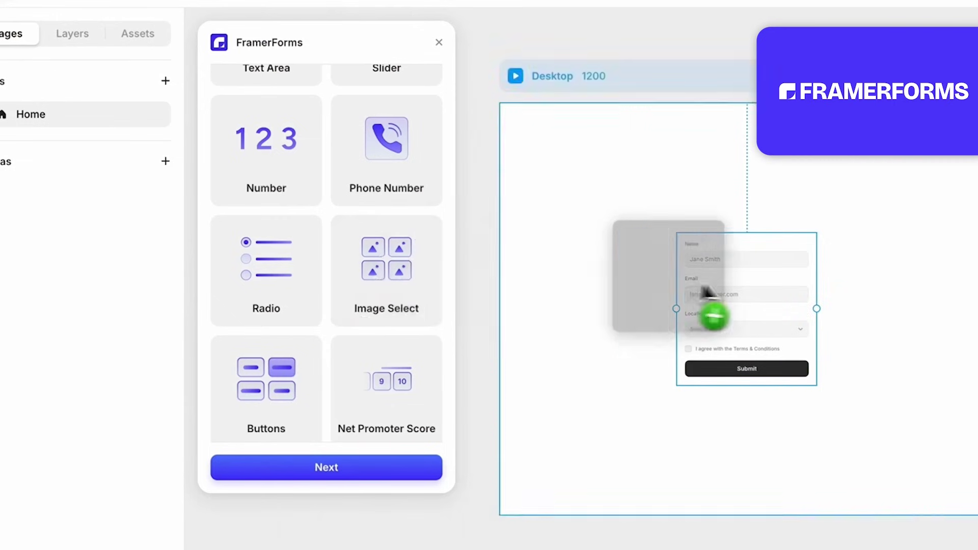
left_click_drag(704, 289, 768, 341)
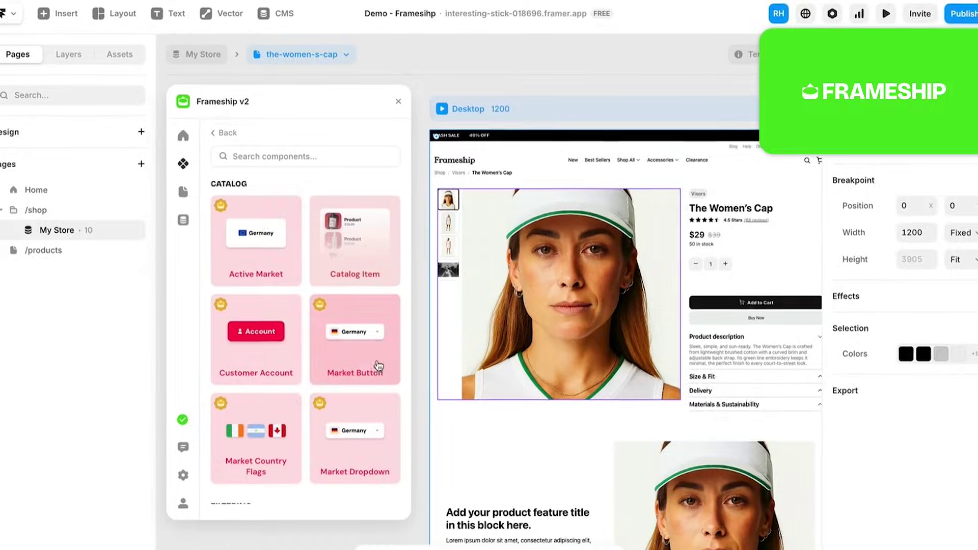